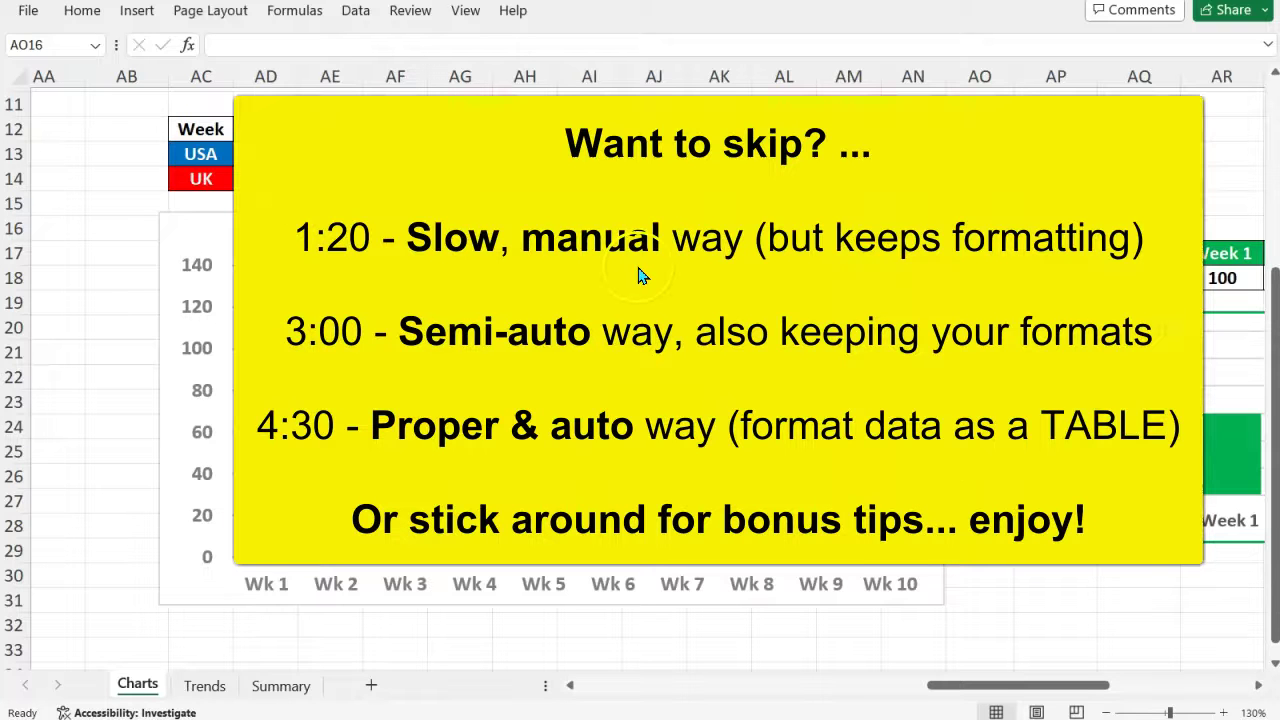
# - Inspect the weekly sales chart's source and its unplotted Wk 11 and Wk 12 data
pyautogui.click(907, 243)
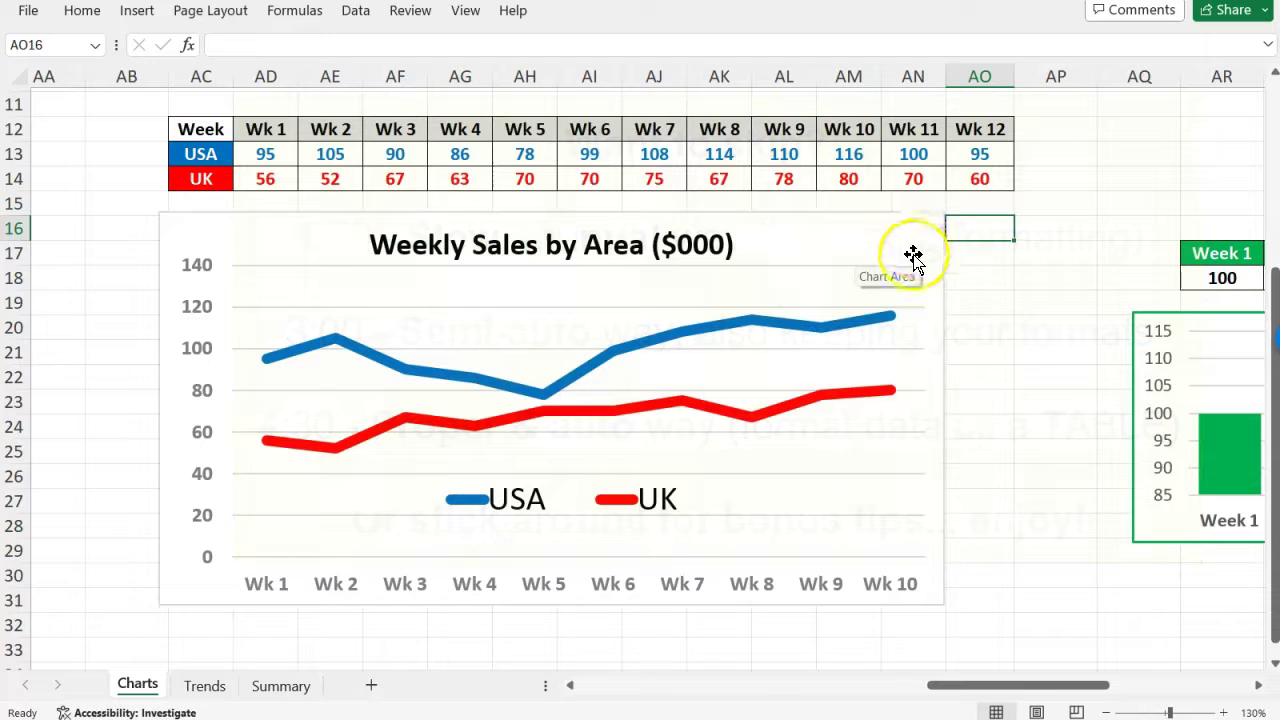
pyautogui.click(917, 253)
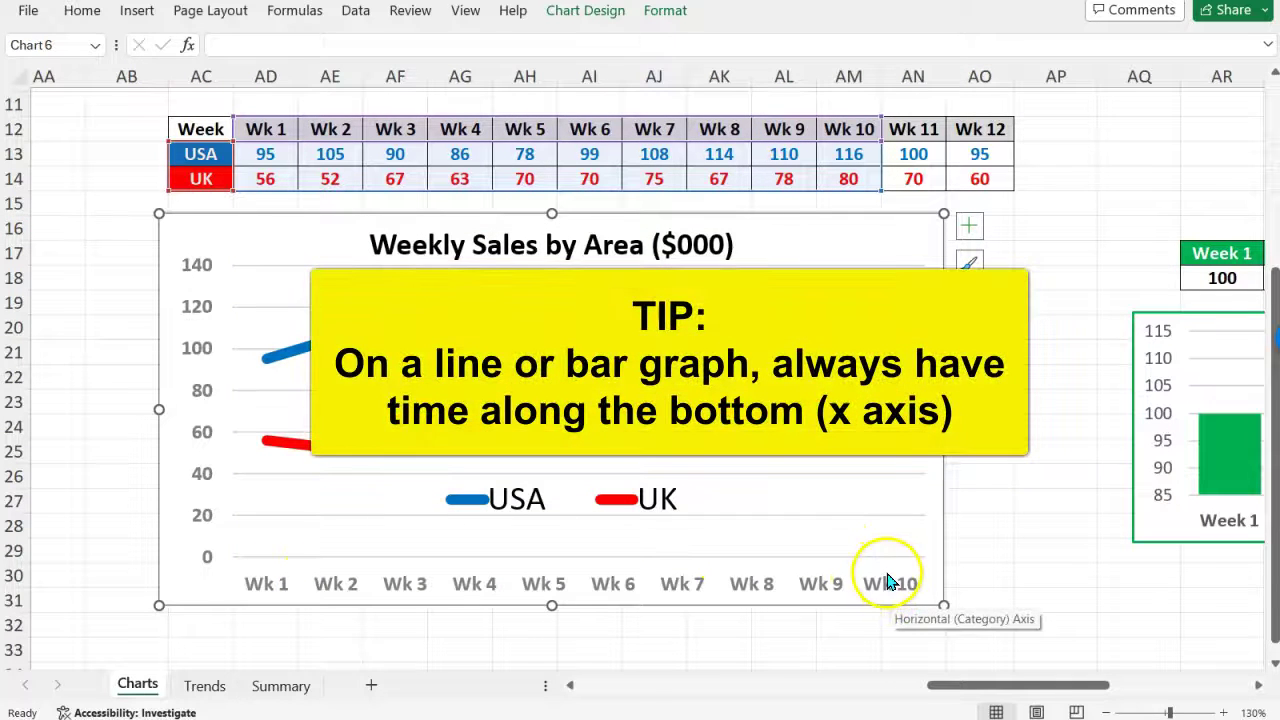
pyautogui.click(932, 133)
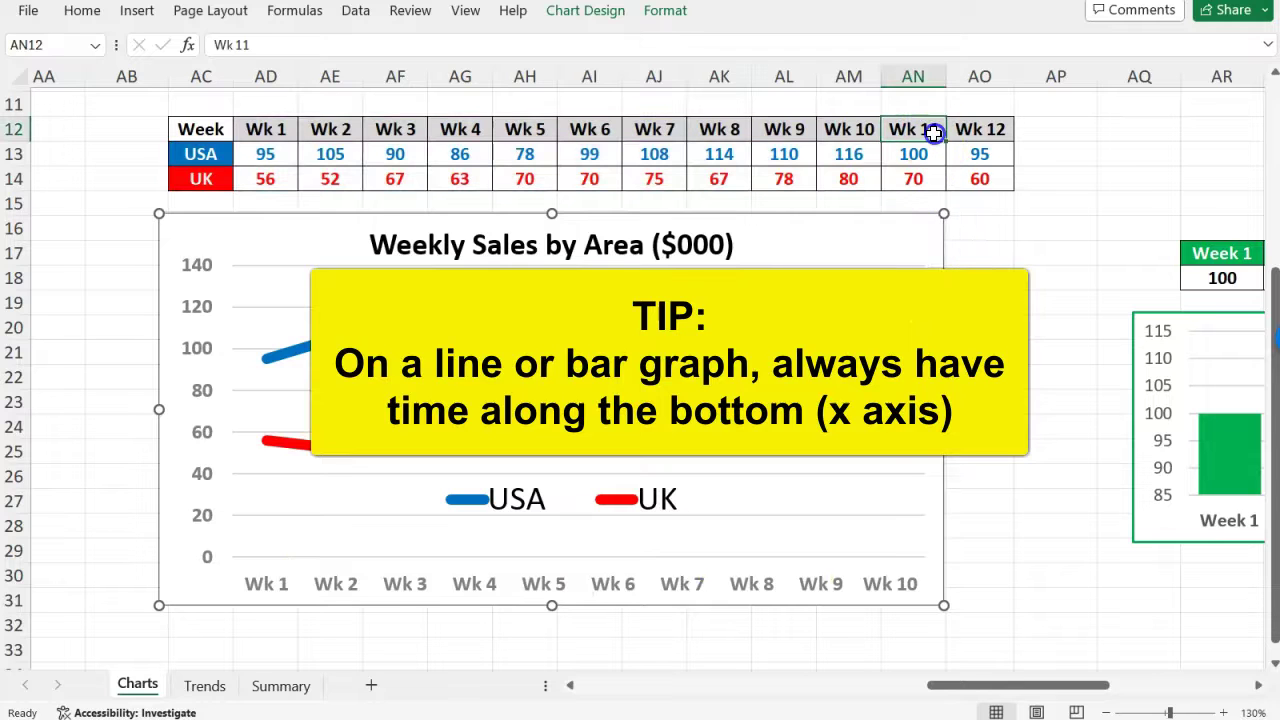
pyautogui.moveTo(932, 133); pyautogui.dragTo(980, 176)
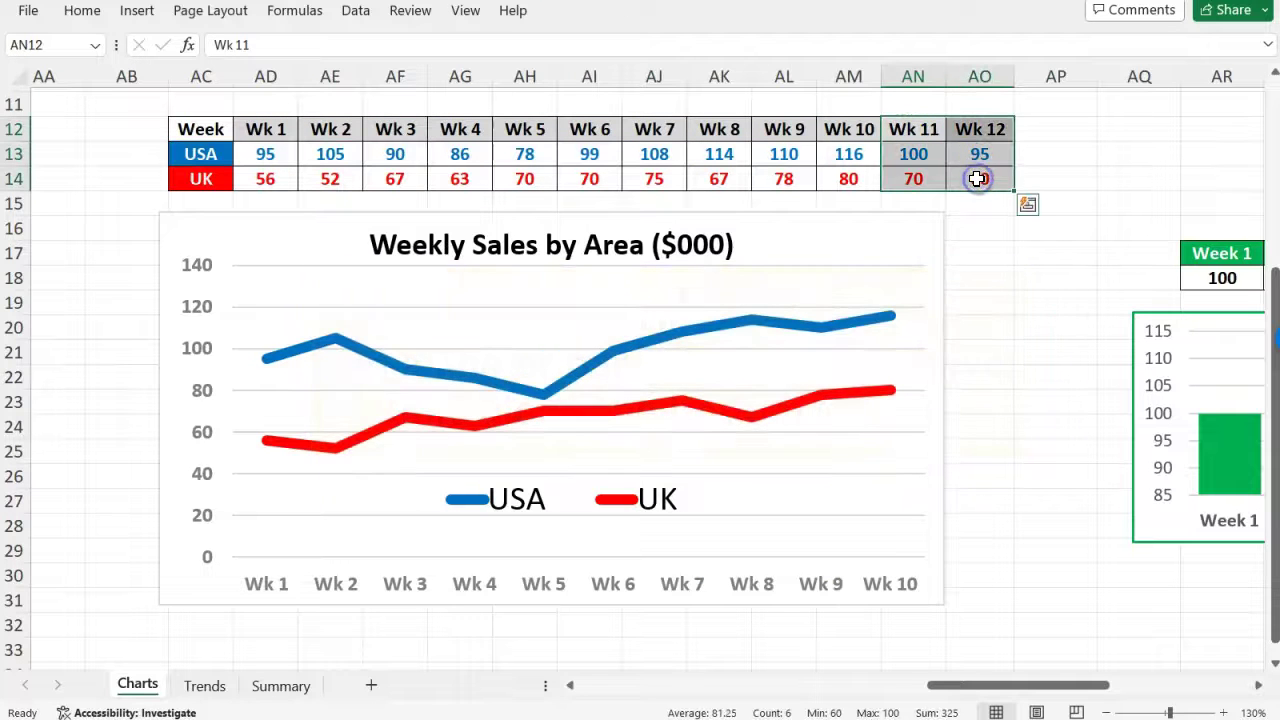
pyautogui.click(910, 283)
# - Move to the Sales by Country table, select its Country column and UK sales, then its chart
pyautogui.hscroll(10, 925, 255)
pyautogui.scroll(5, 925, 255)
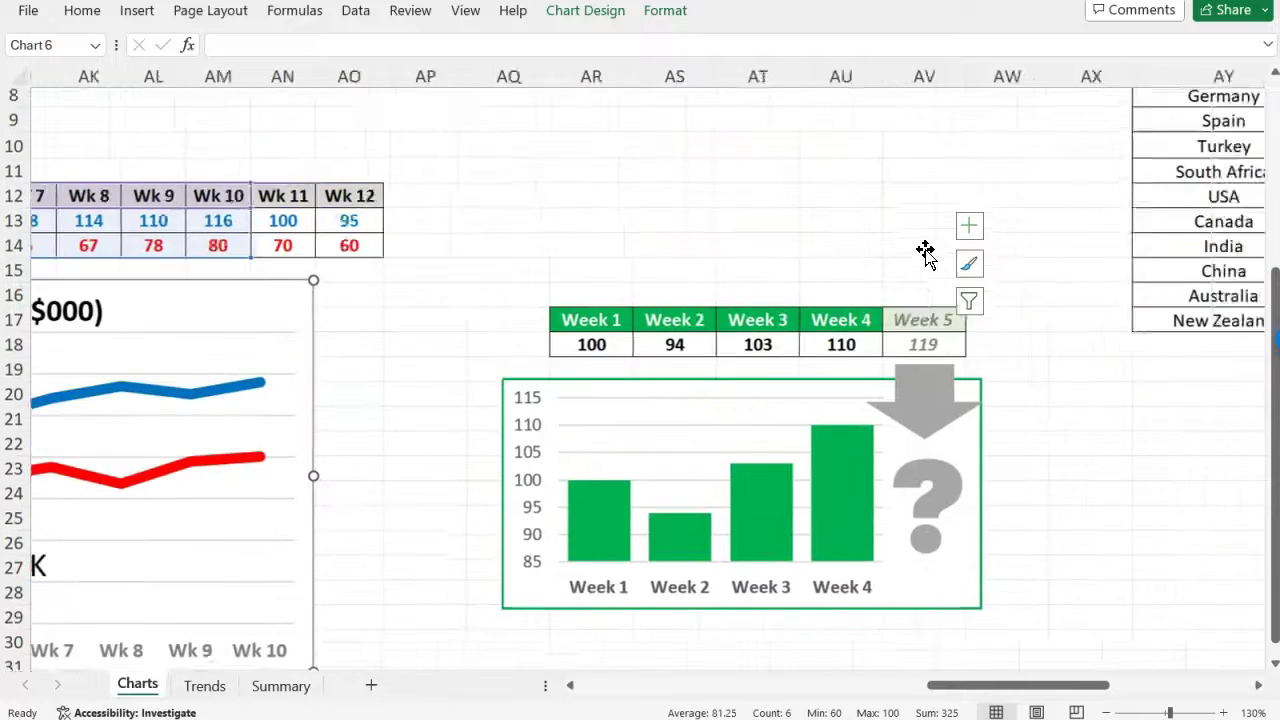
pyautogui.hscroll(3, 925, 255)
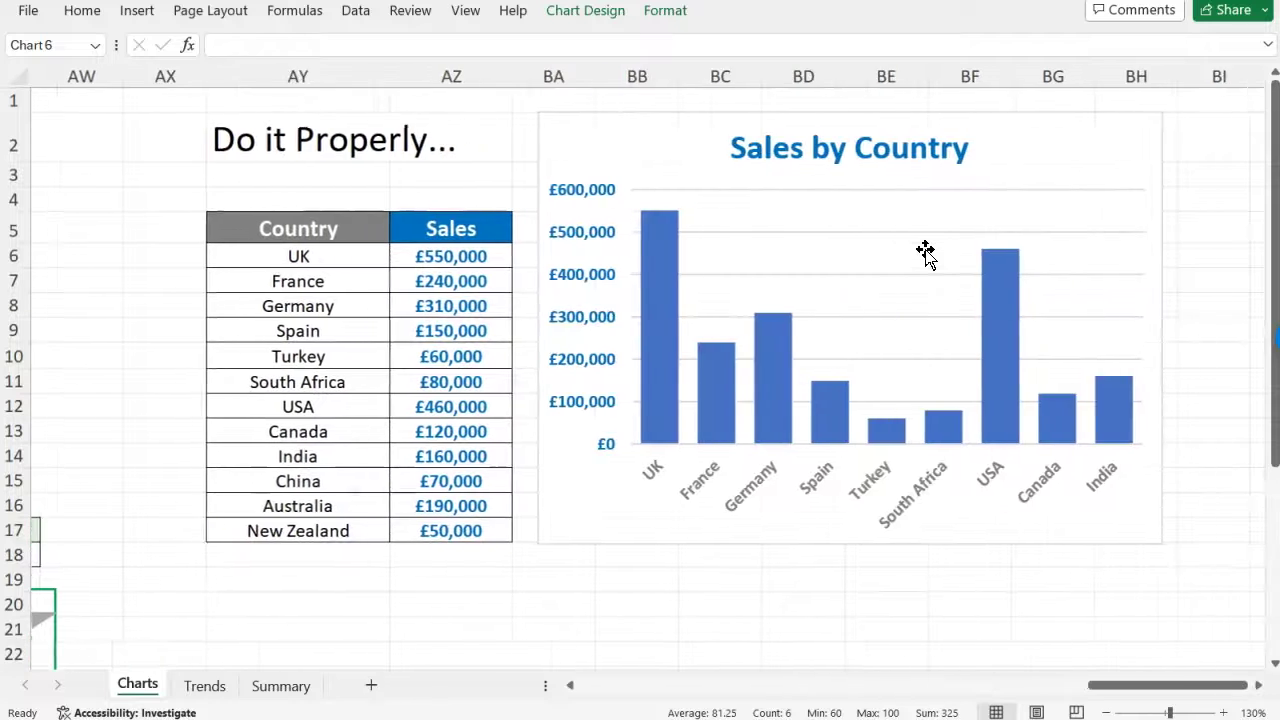
pyautogui.click(300, 230)
pyautogui.moveTo(300, 230); pyautogui.dragTo(326, 489)
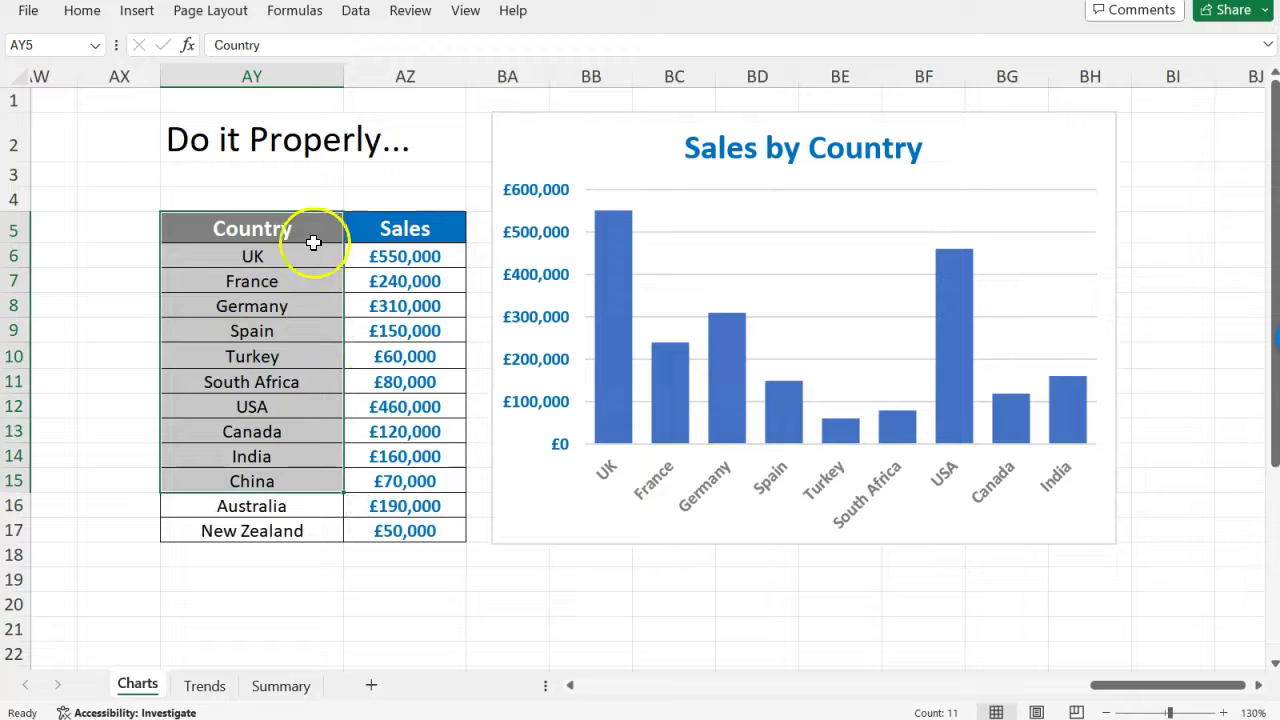
pyautogui.click(397, 255)
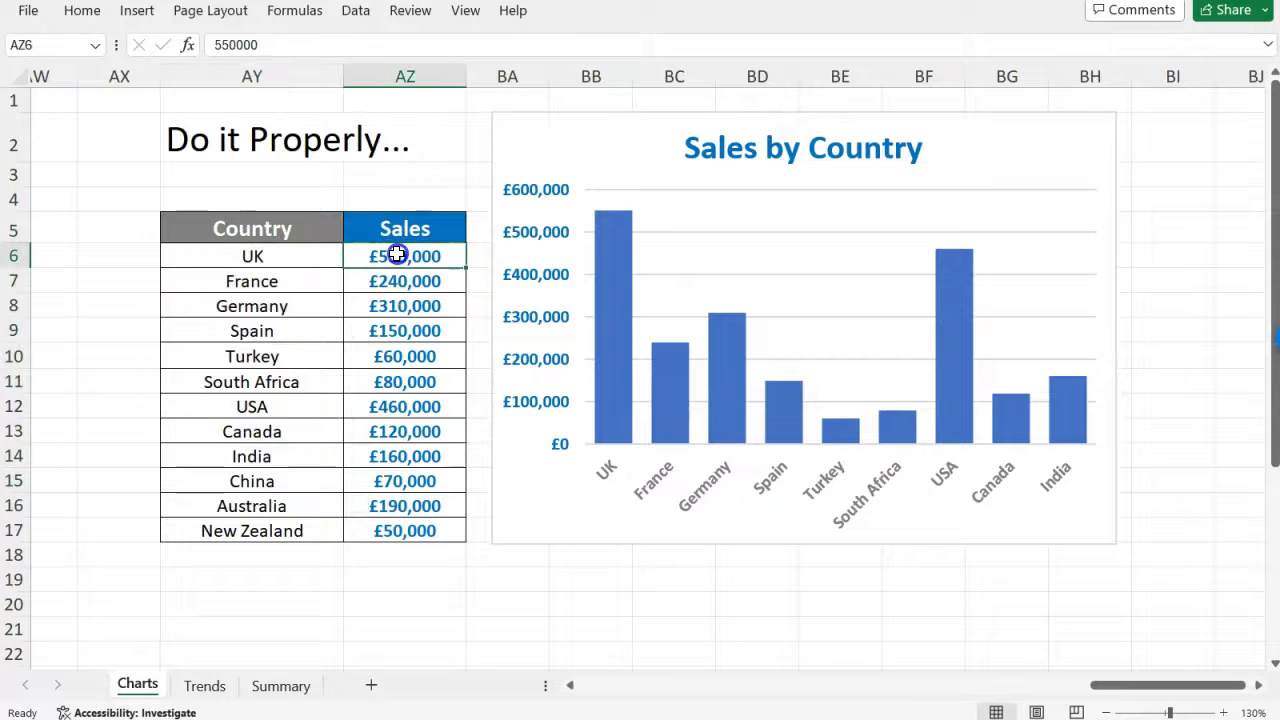
pyautogui.click(569, 148)
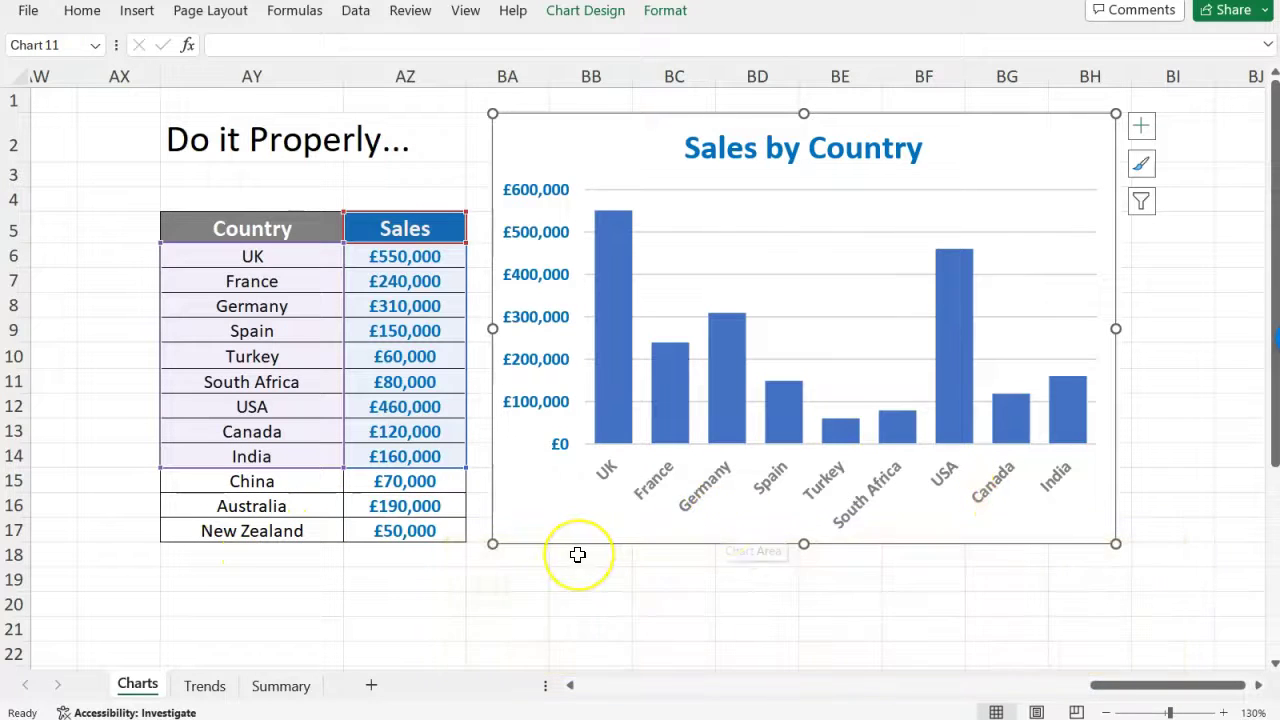
# - Scroll back to the 'Do it Easily' area and select the Weekly Sales by Area chart
pyautogui.hscroll(-3, 577, 552)
pyautogui.hscroll(-8, 577, 554)
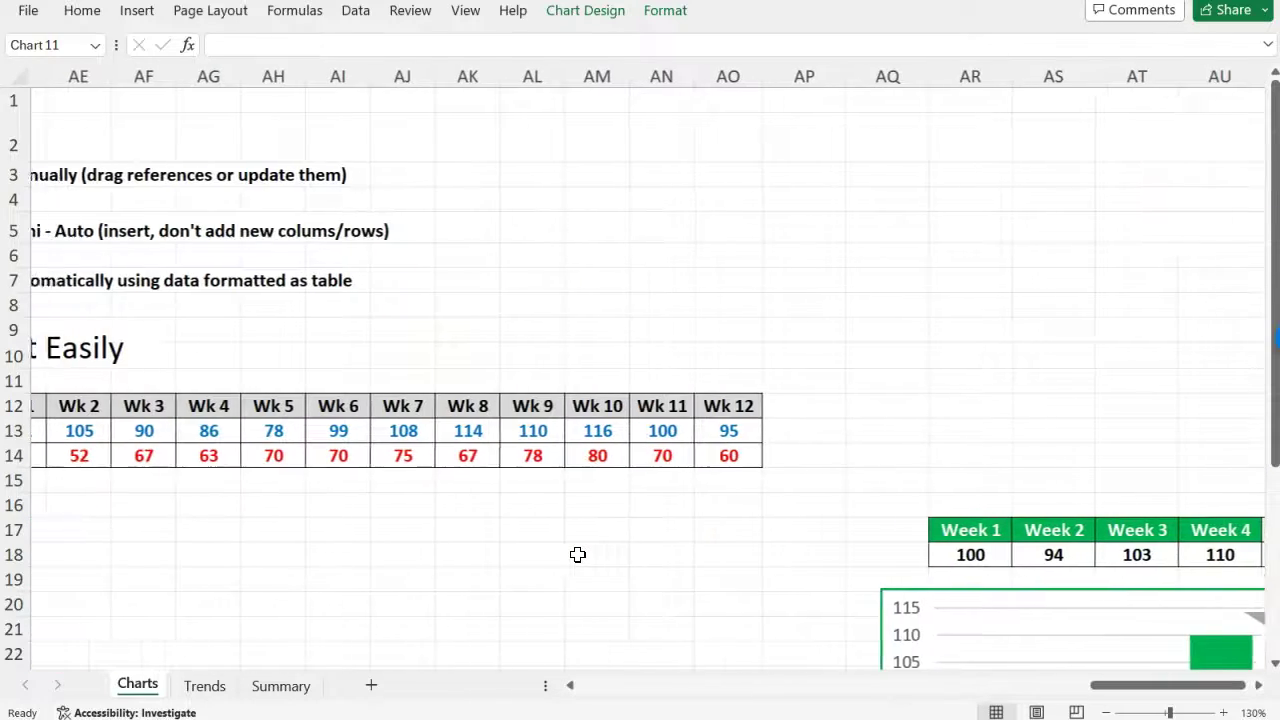
pyautogui.scroll(-2, 577, 554)
pyautogui.scroll(2, 577, 554)
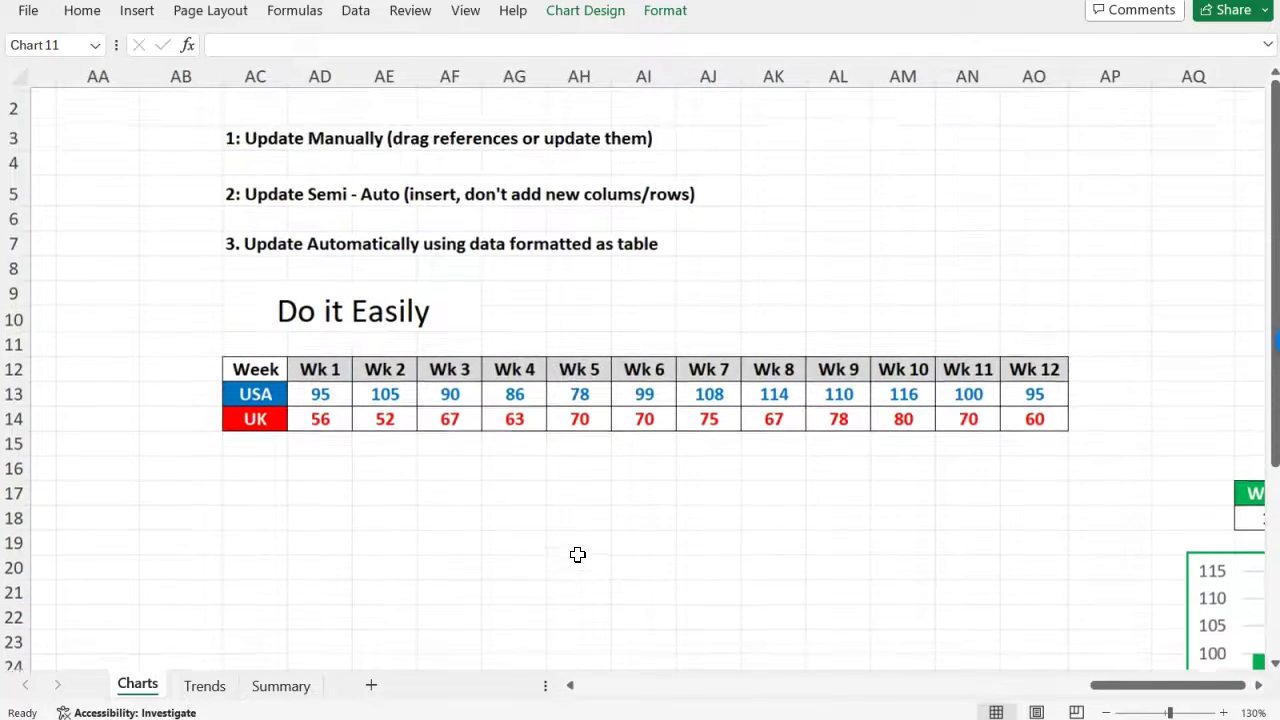
pyautogui.click(581, 550)
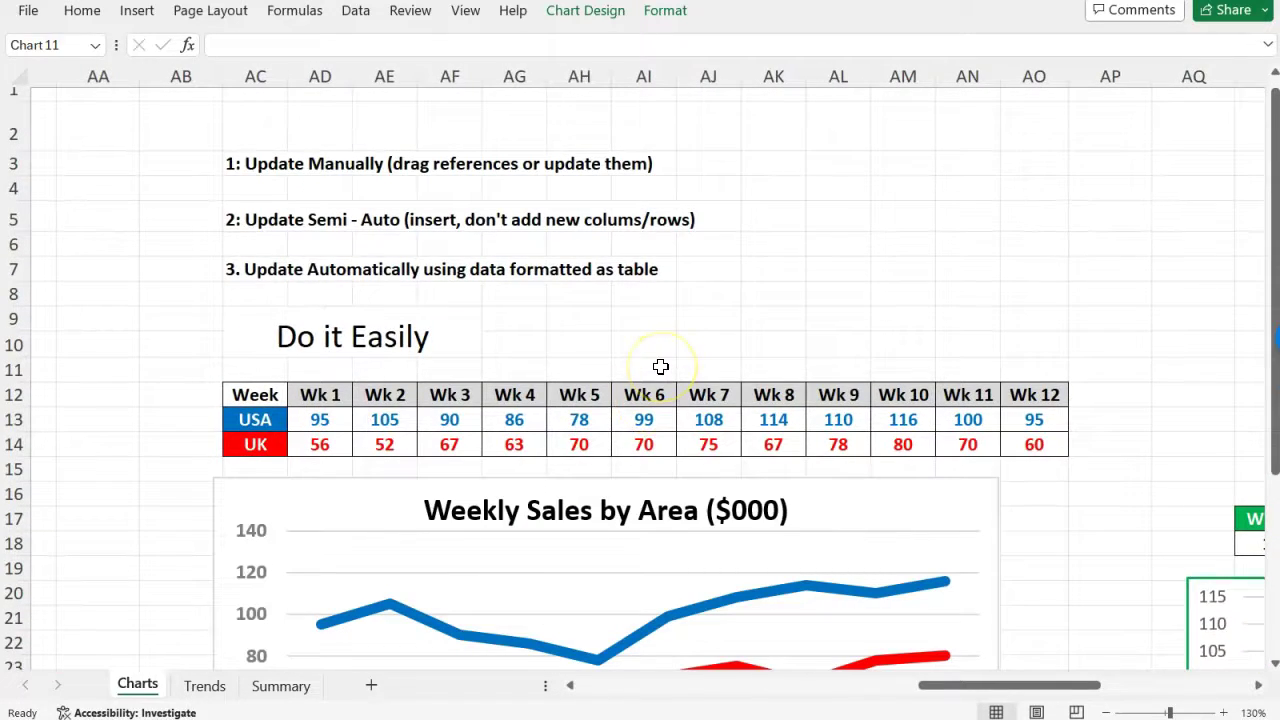
pyautogui.scroll(-3, 660, 367)
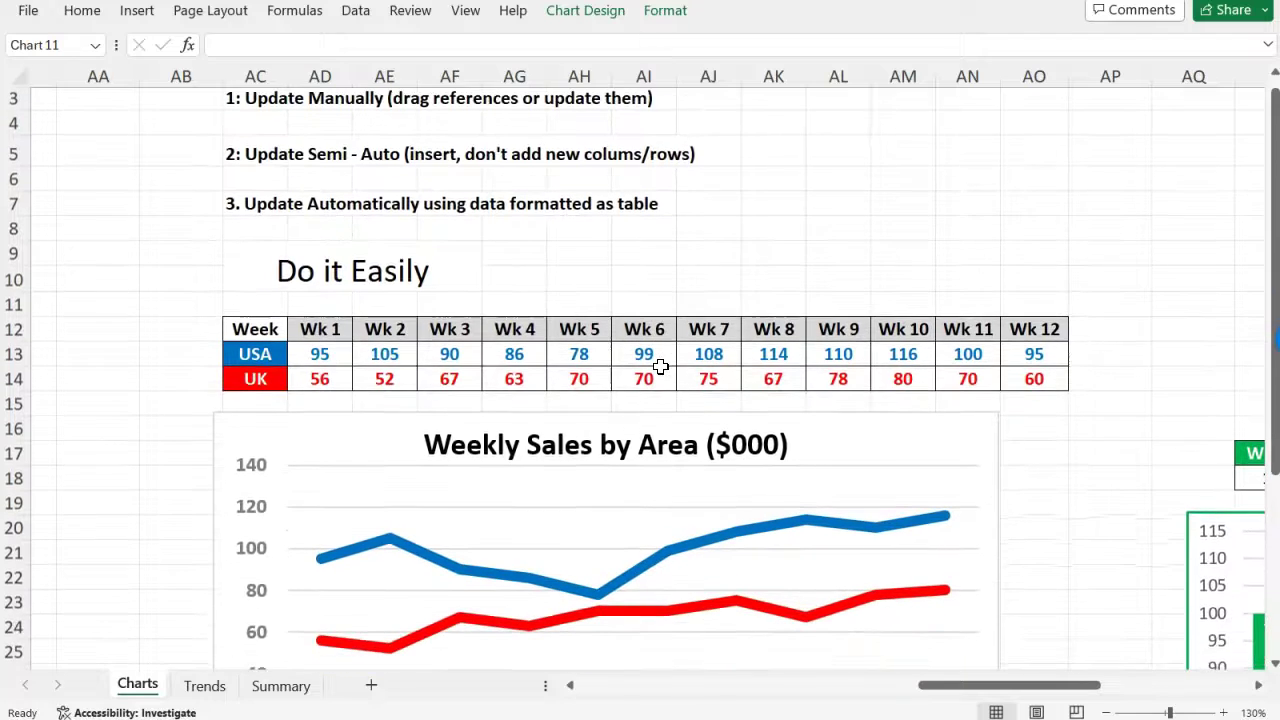
pyautogui.scroll(-5, 660, 367)
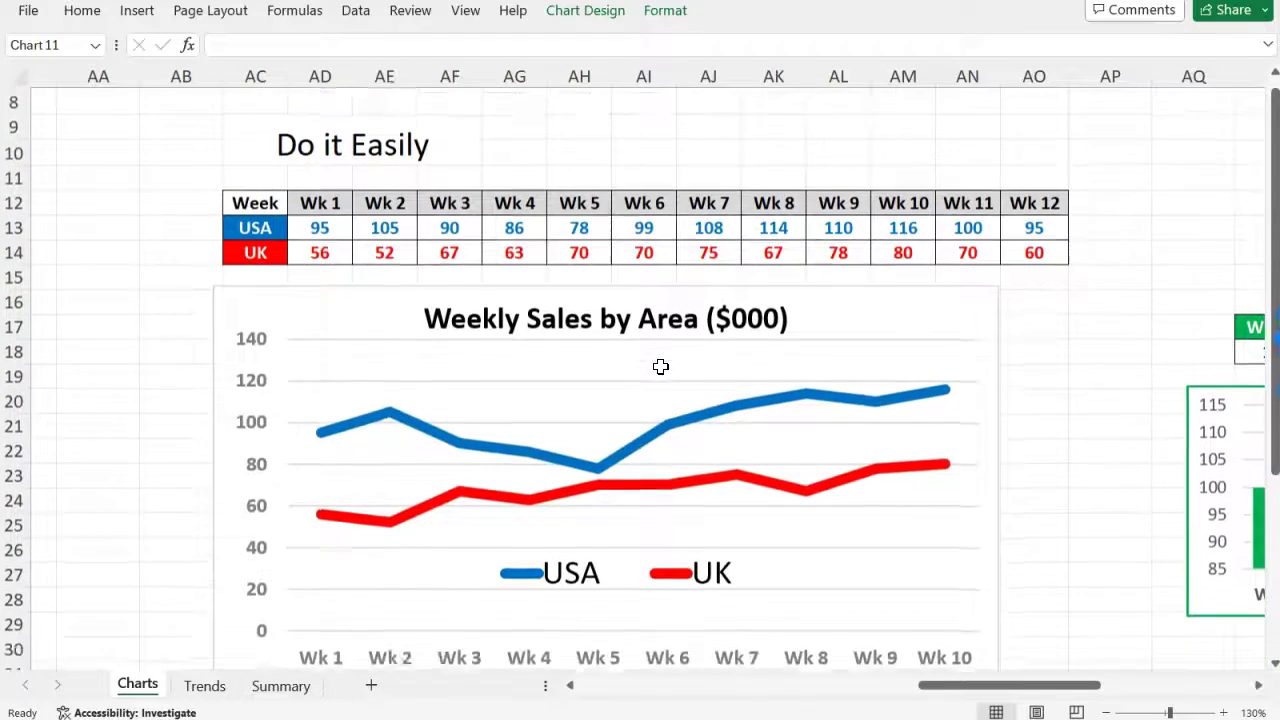
pyautogui.scroll(-2, 660, 367)
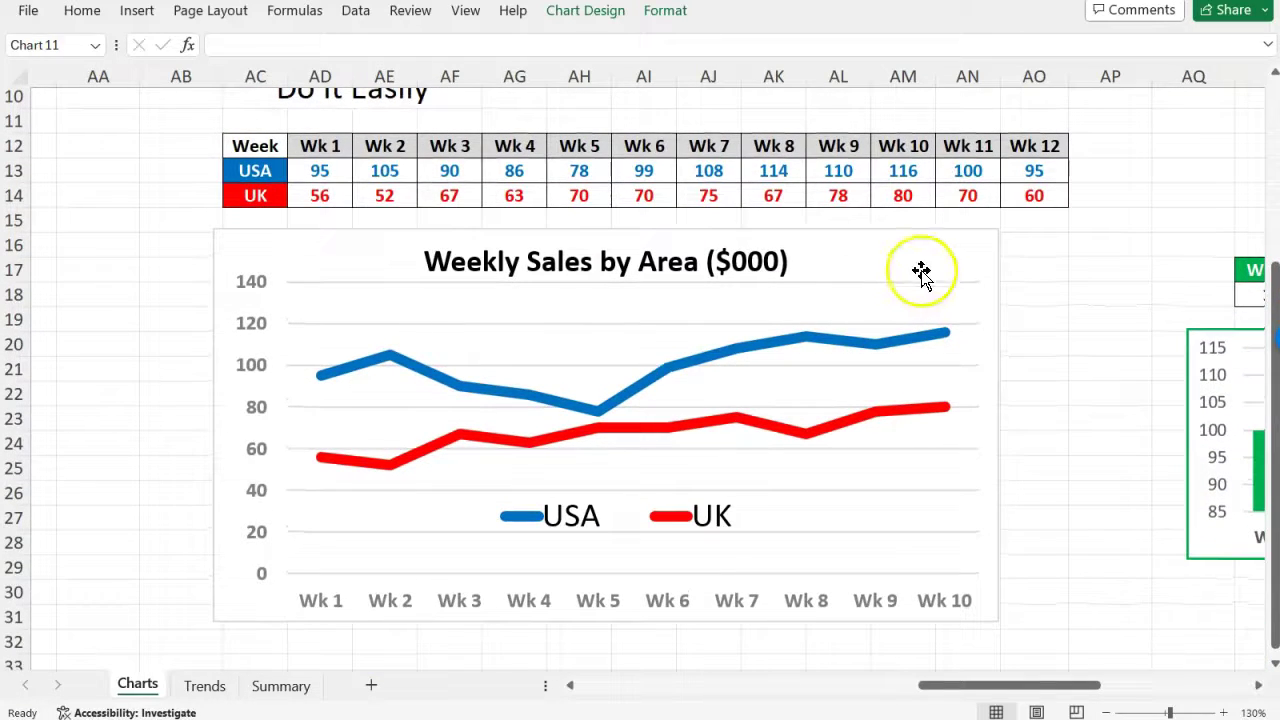
pyautogui.click(949, 266)
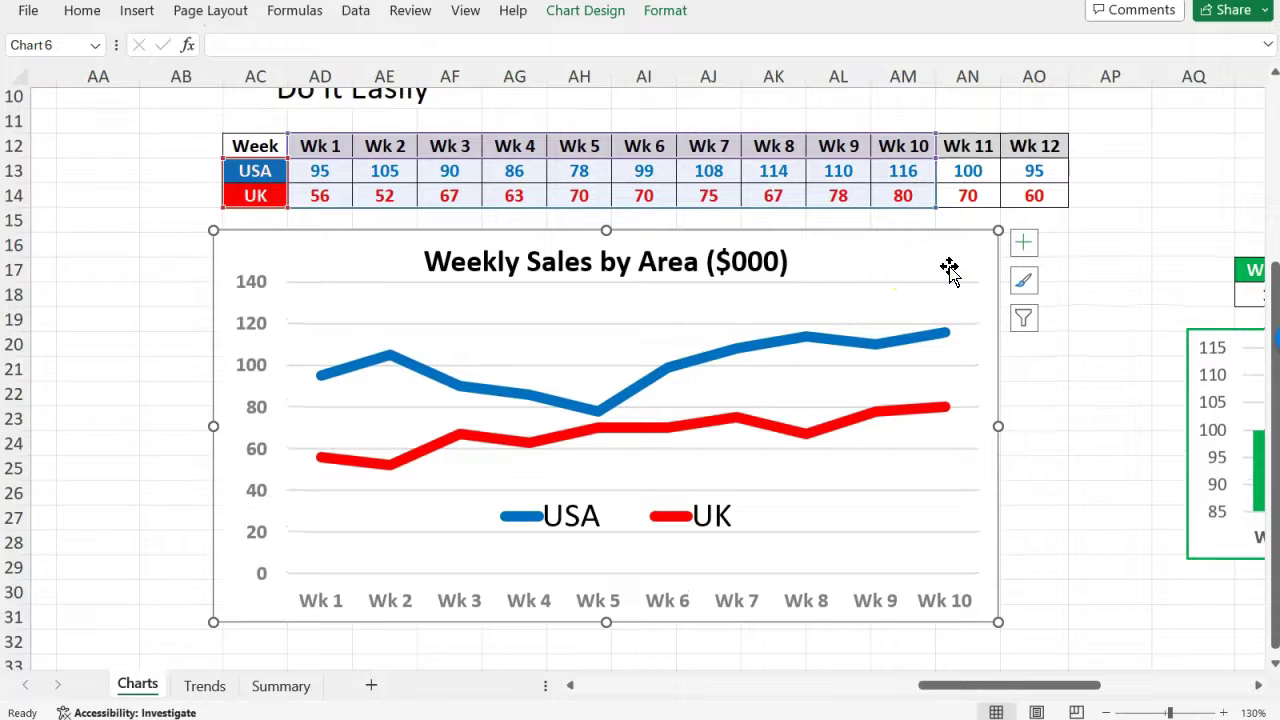
# - Select the whole weekly table from Week to Wk 12, deselect it, then reselect the chart
pyautogui.moveTo(1048, 151); pyautogui.dragTo(259, 196)
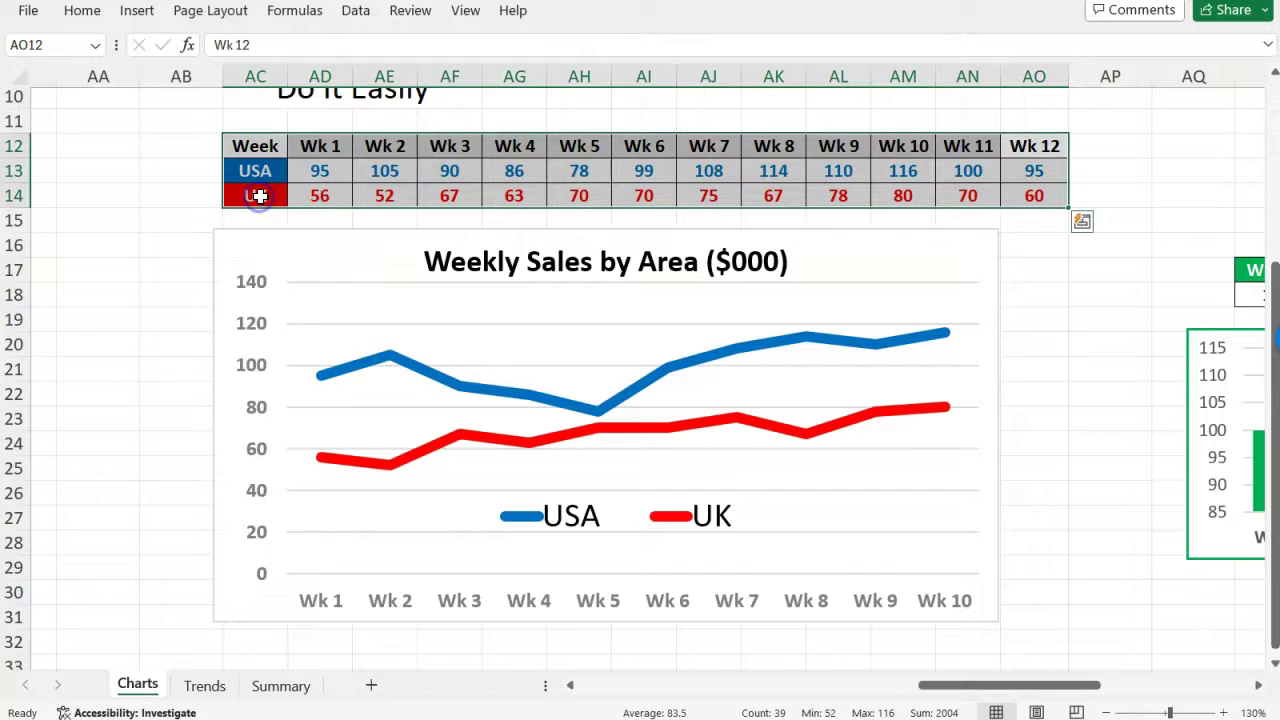
pyautogui.click(484, 193)
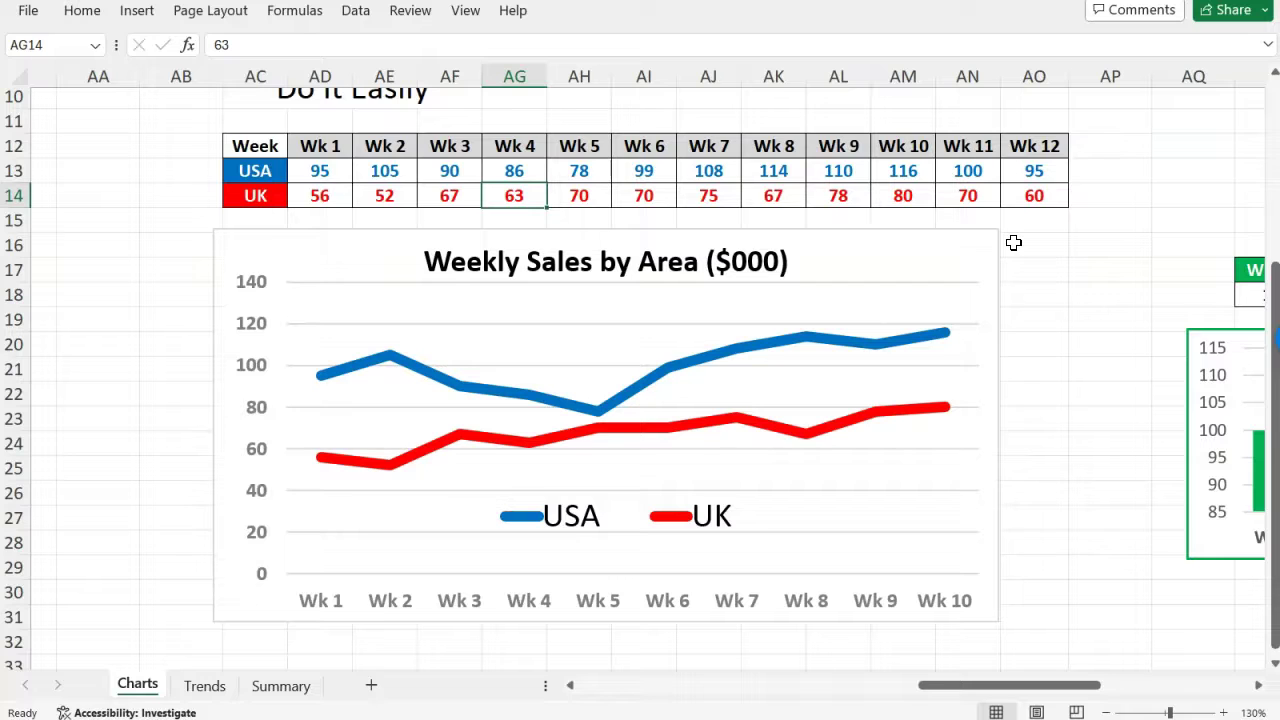
pyautogui.click(952, 258)
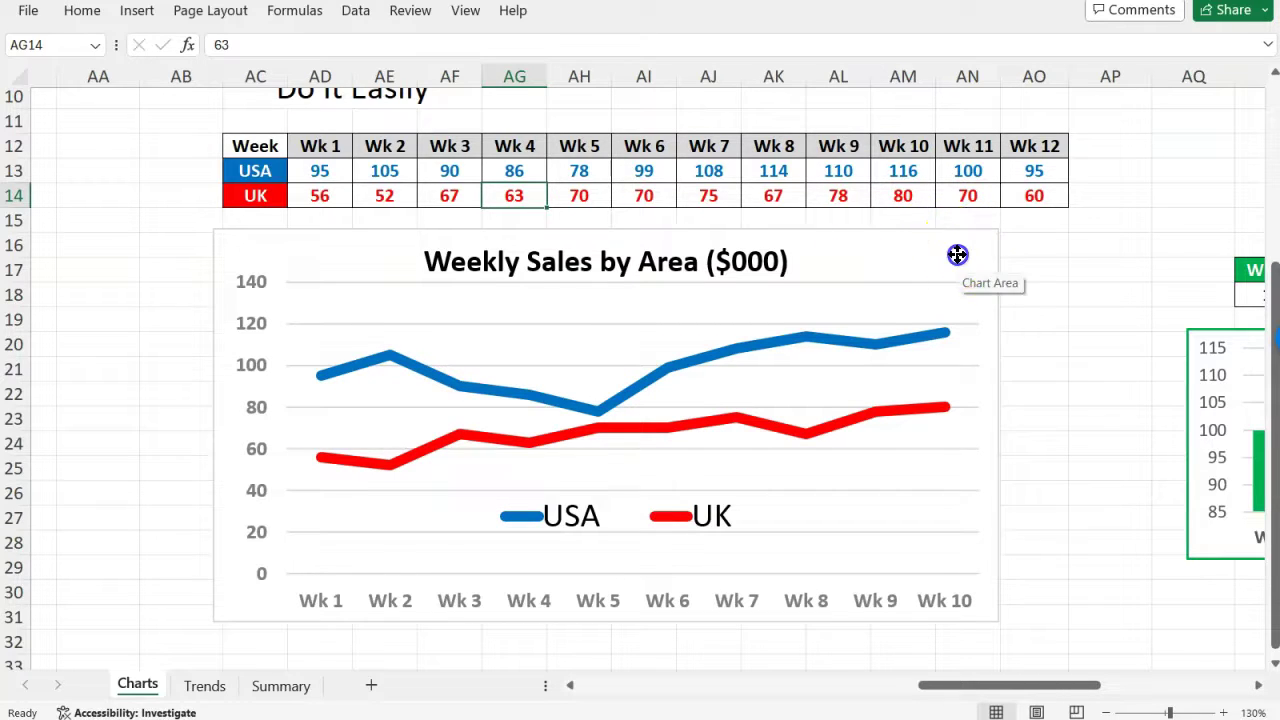
pyautogui.click(957, 254)
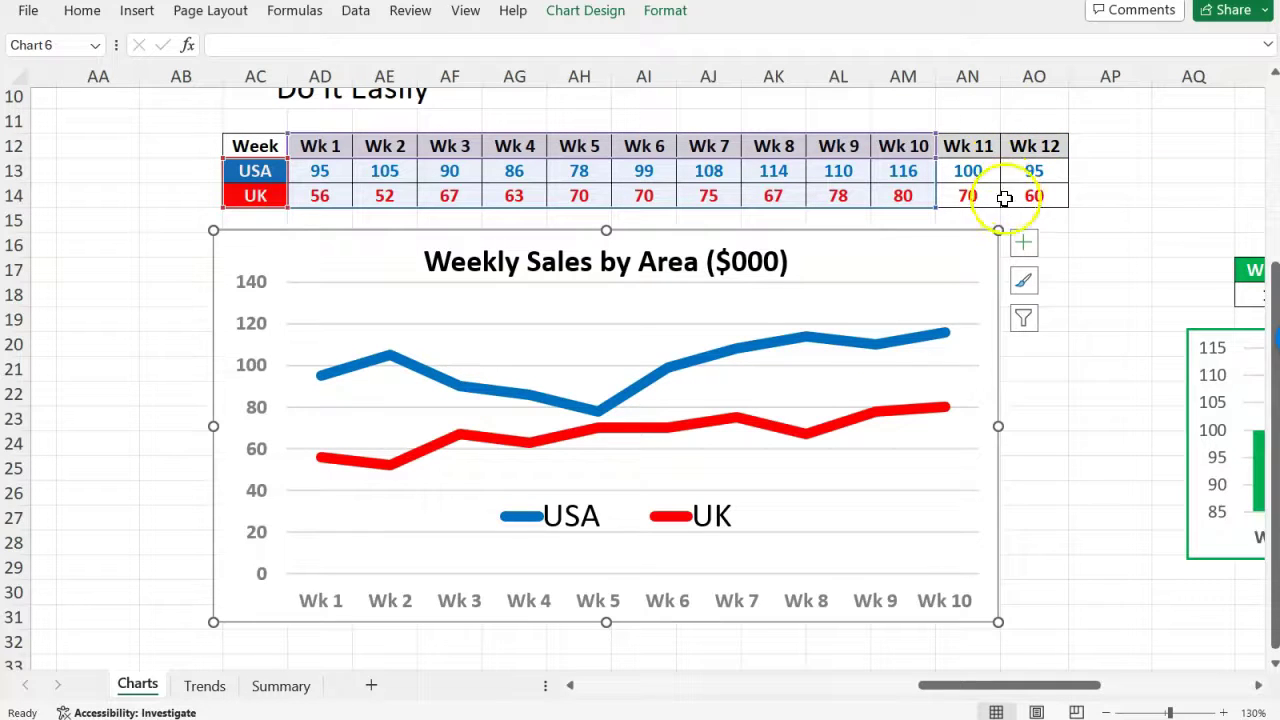
pyautogui.click(940, 203)
pyautogui.click(962, 243)
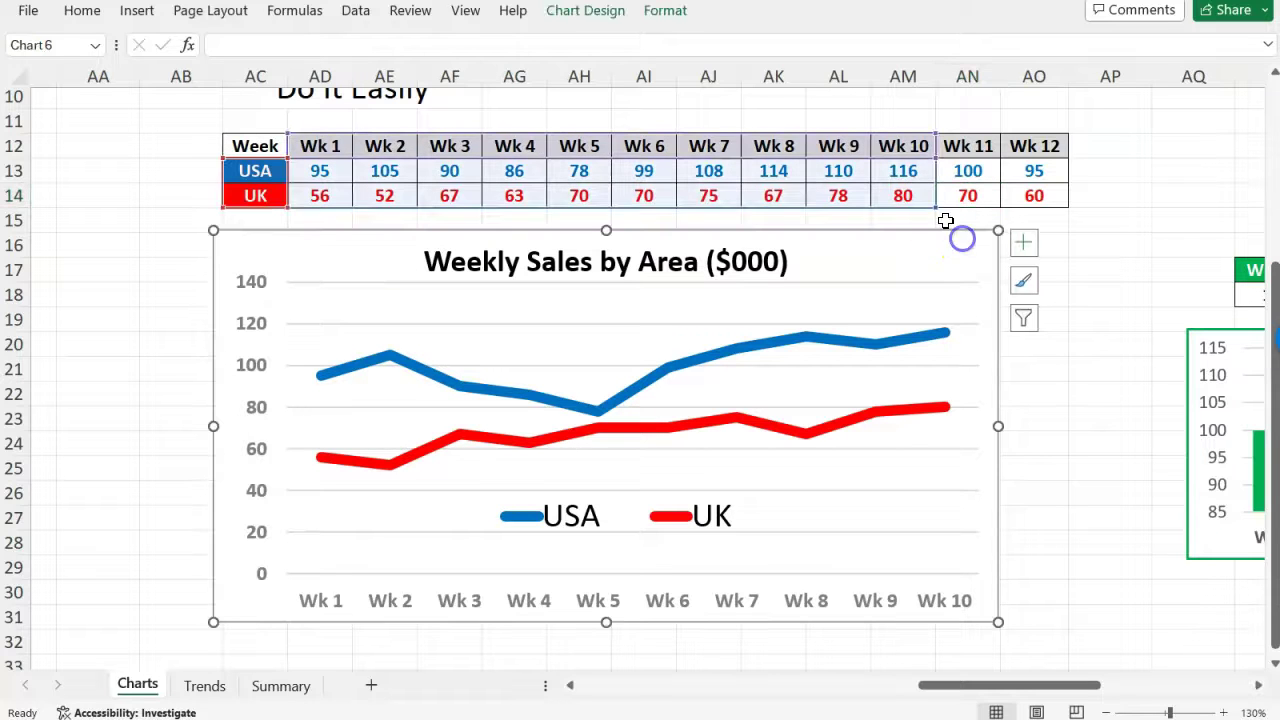
pyautogui.moveTo(932, 204); pyautogui.dragTo(1055, 210)
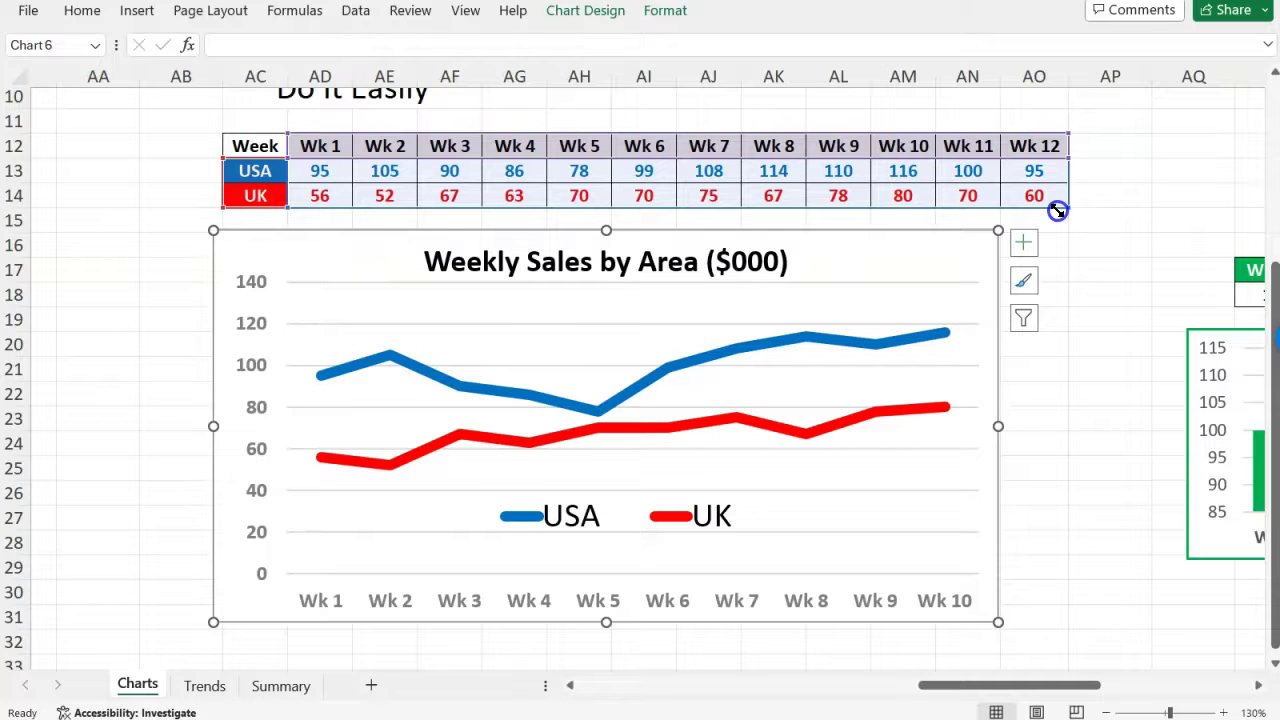
pyautogui.moveTo(1057, 210); pyautogui.dragTo(1058, 211)
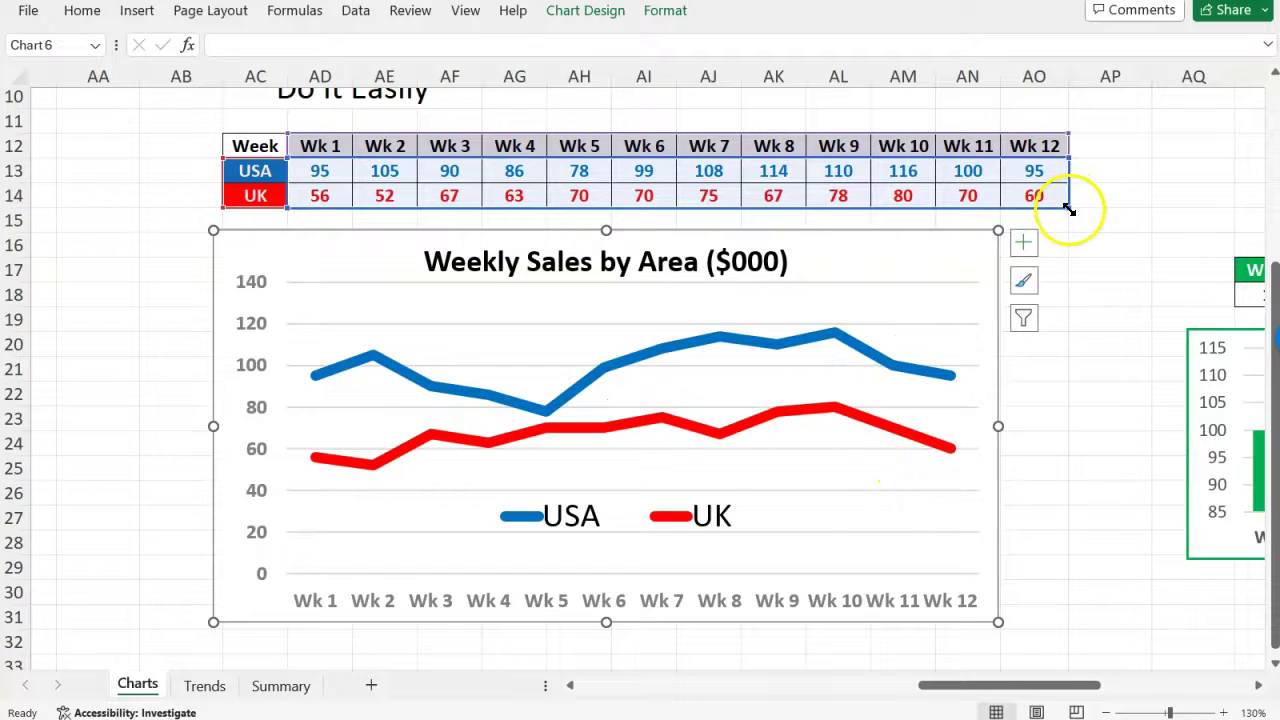
pyautogui.moveTo(1022, 202); pyautogui.dragTo(964, 202)
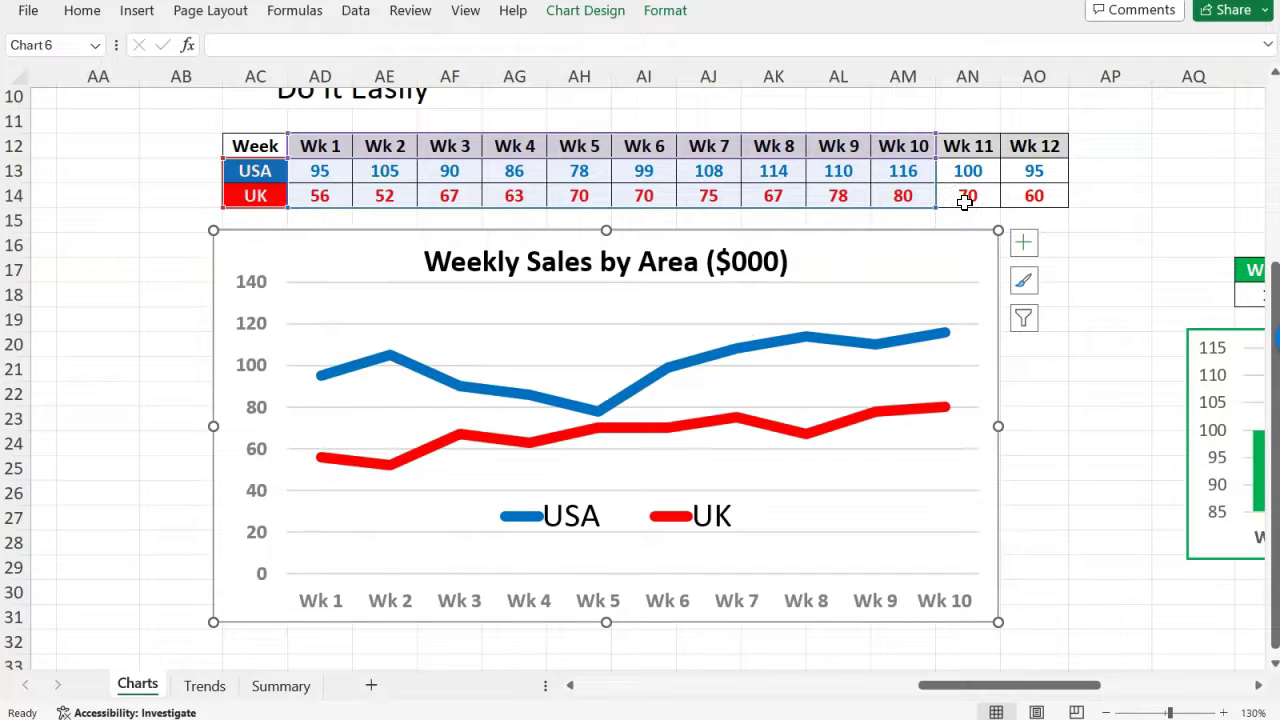
# - Open Chart Design > Select Data to view the weekly chart's range AC12:AM14
pyautogui.scroll(1, 964, 202)
pyautogui.scroll(-1, 964, 202)
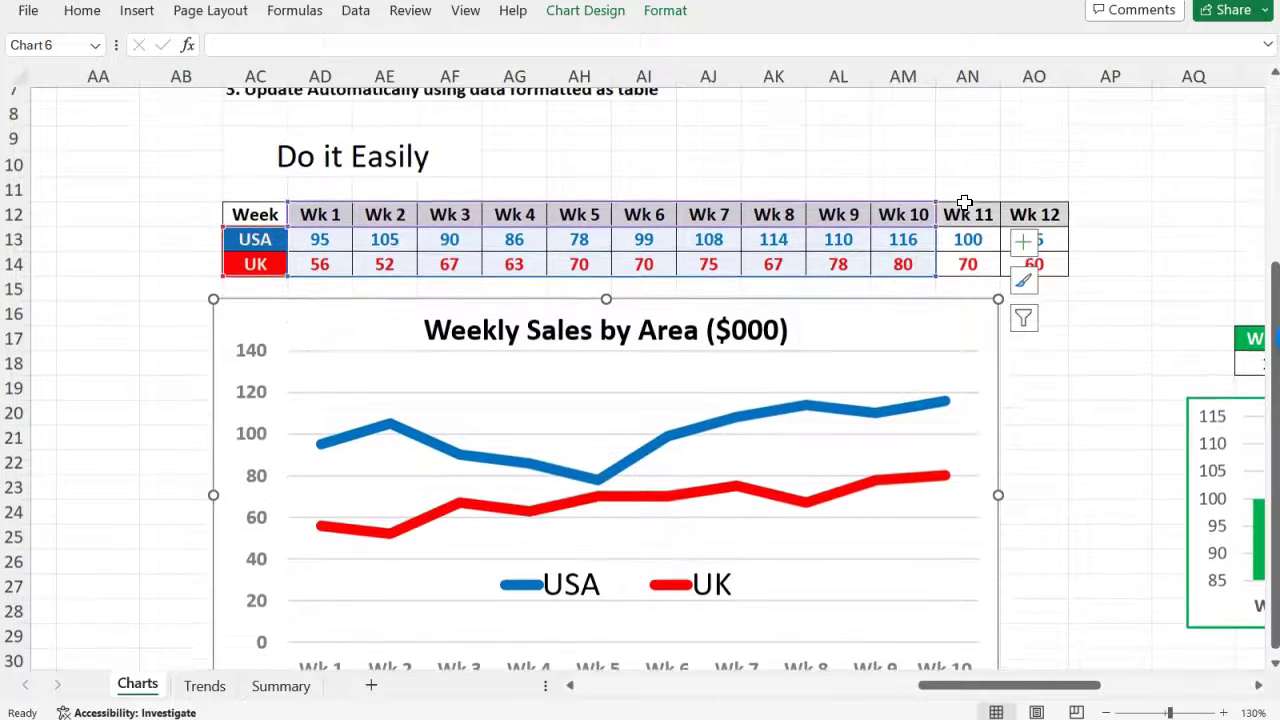
pyautogui.scroll(-1, 964, 202)
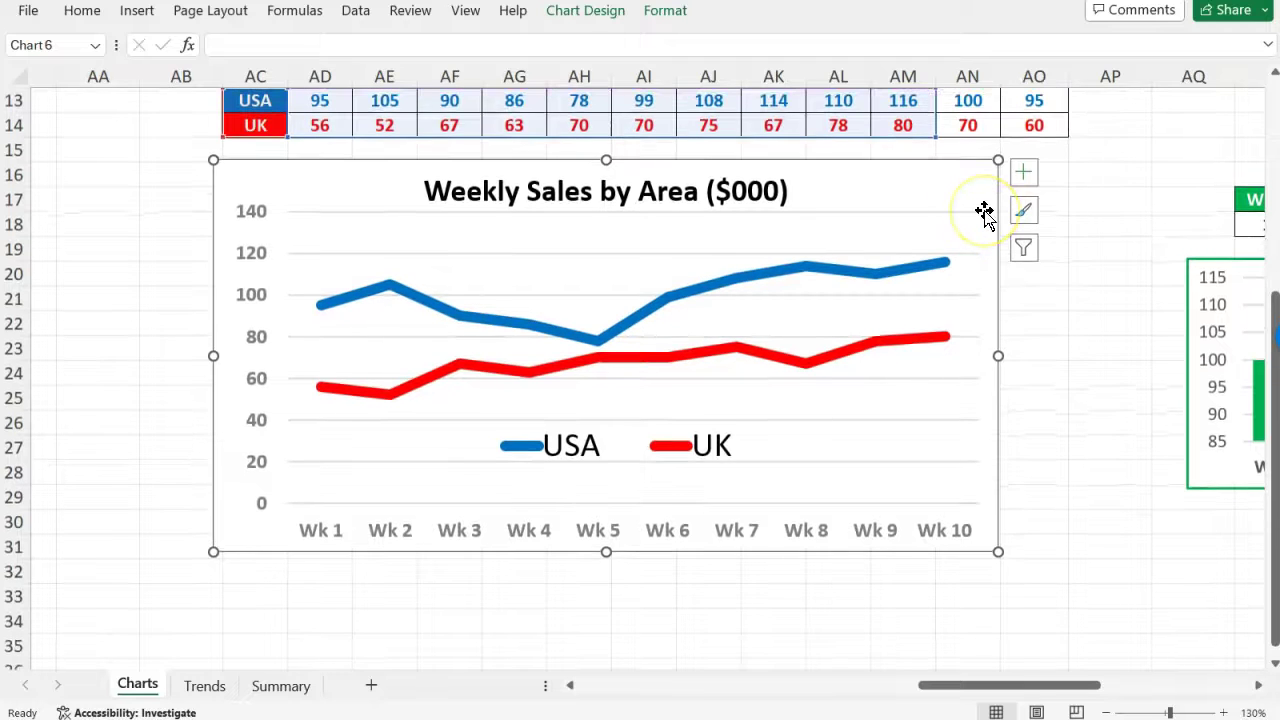
pyautogui.scroll(1, 953, 185)
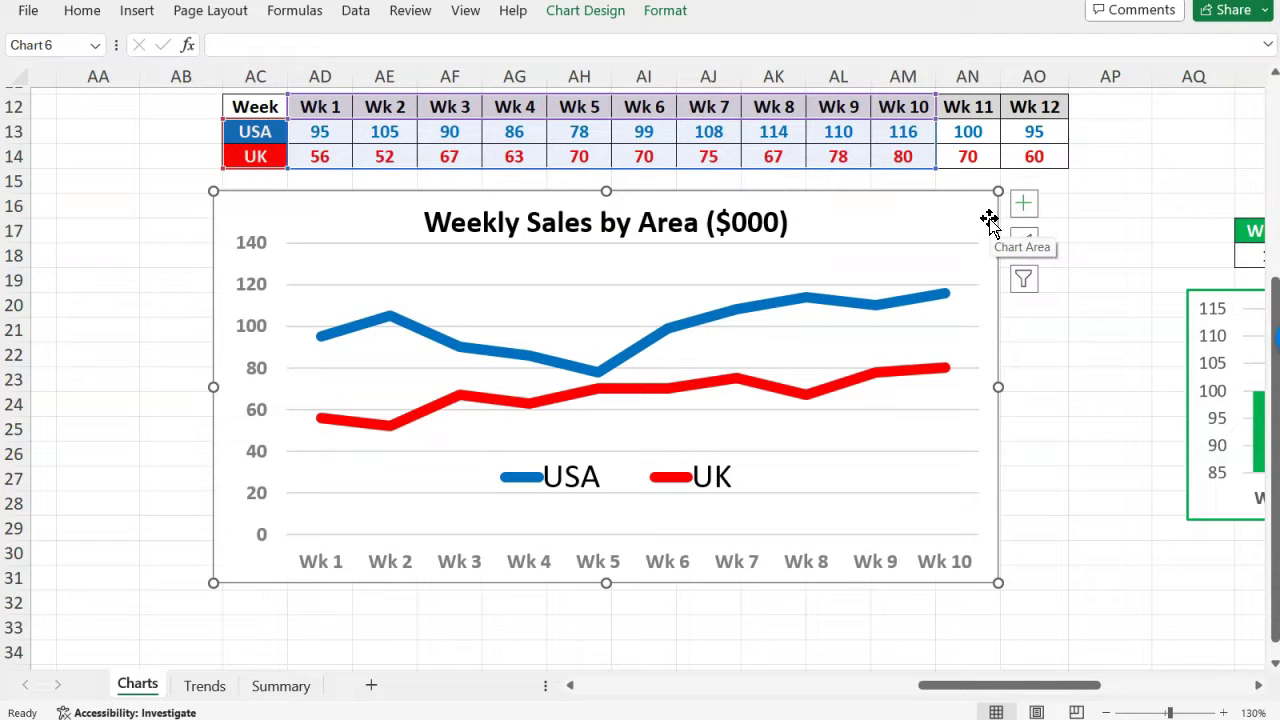
pyautogui.click(591, 12)
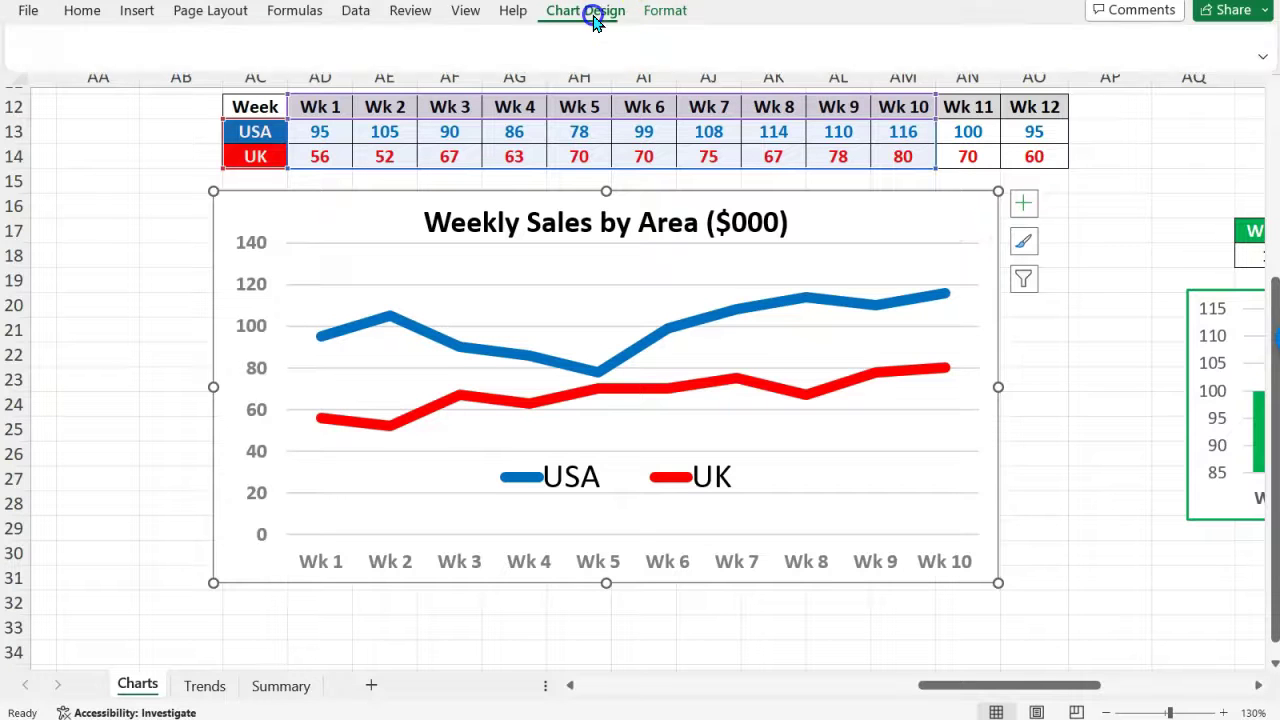
pyautogui.click(1027, 55)
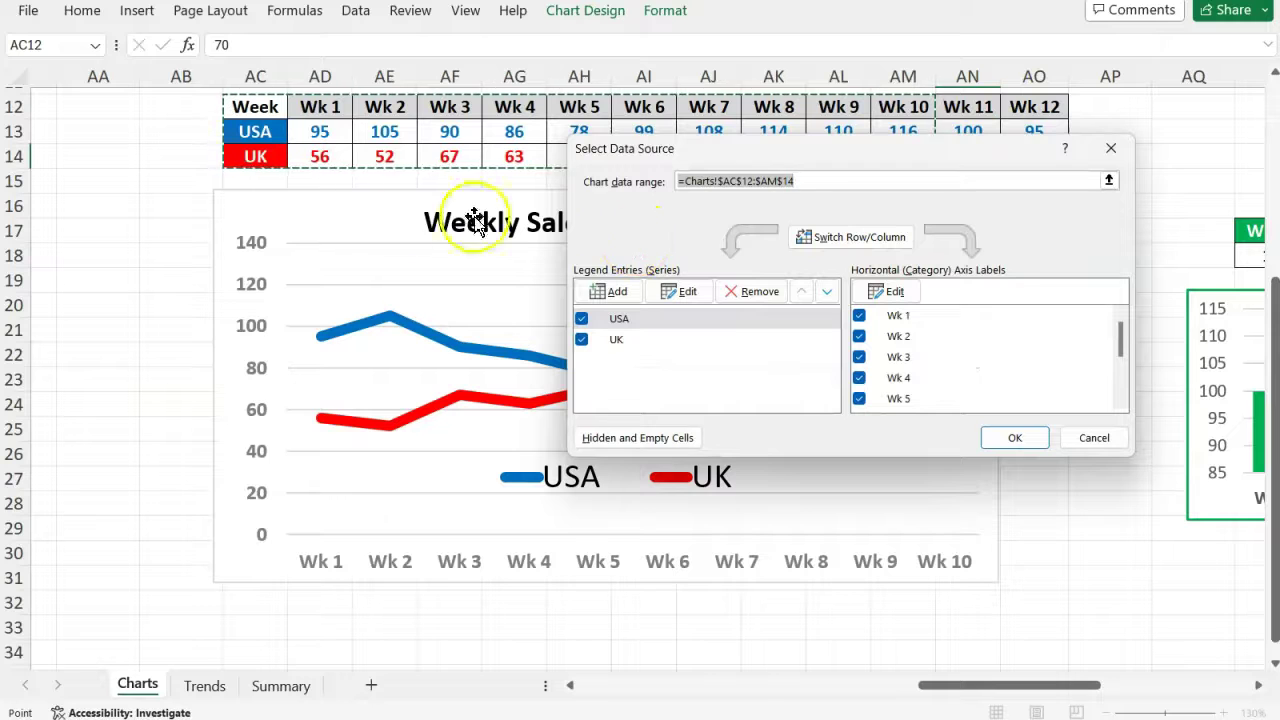
# - Set the weekly chart's horizontal axis labels to AD12:AO12, covering Wk 1 to Wk 12
pyautogui.click(1109, 152)
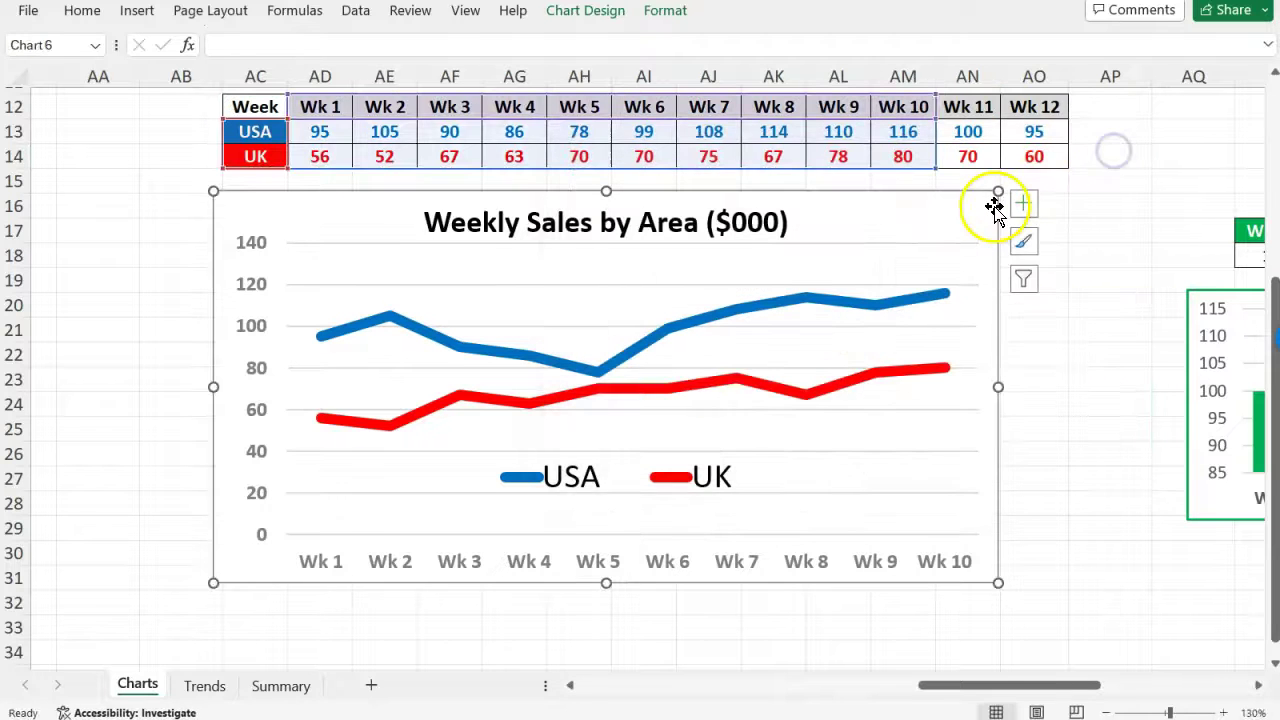
pyautogui.rightClick(992, 207)
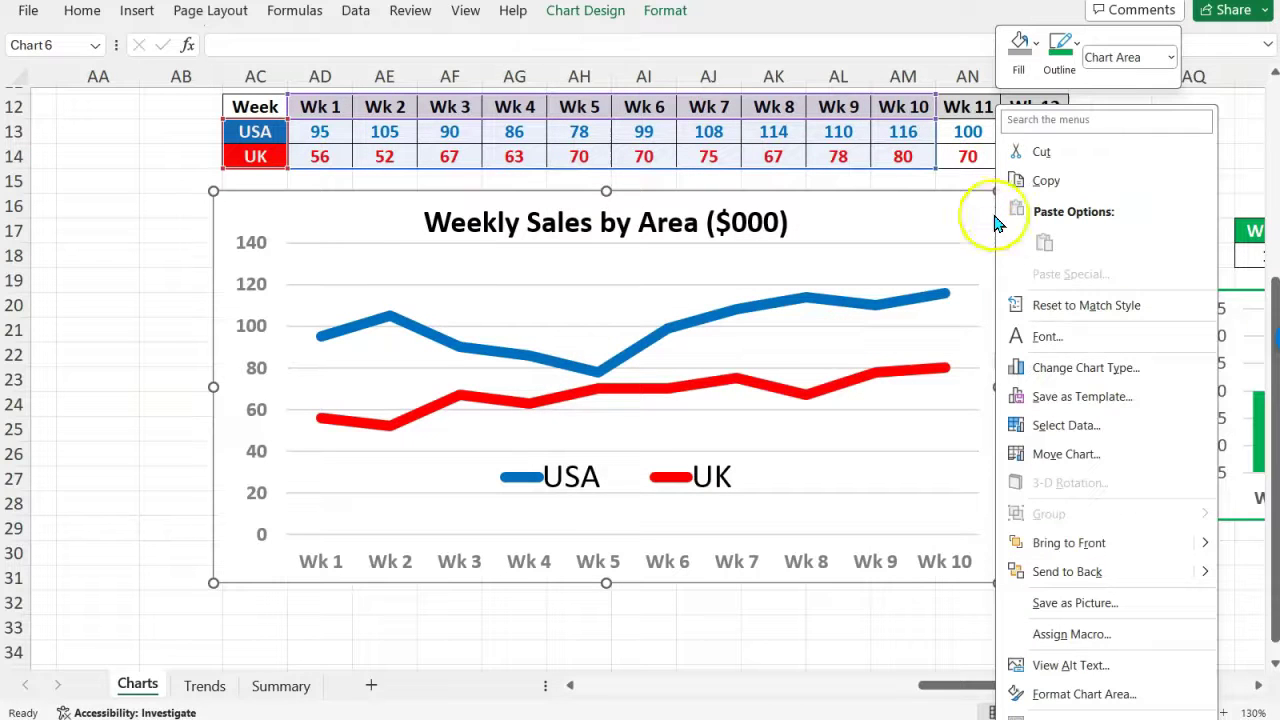
pyautogui.click(1050, 425)
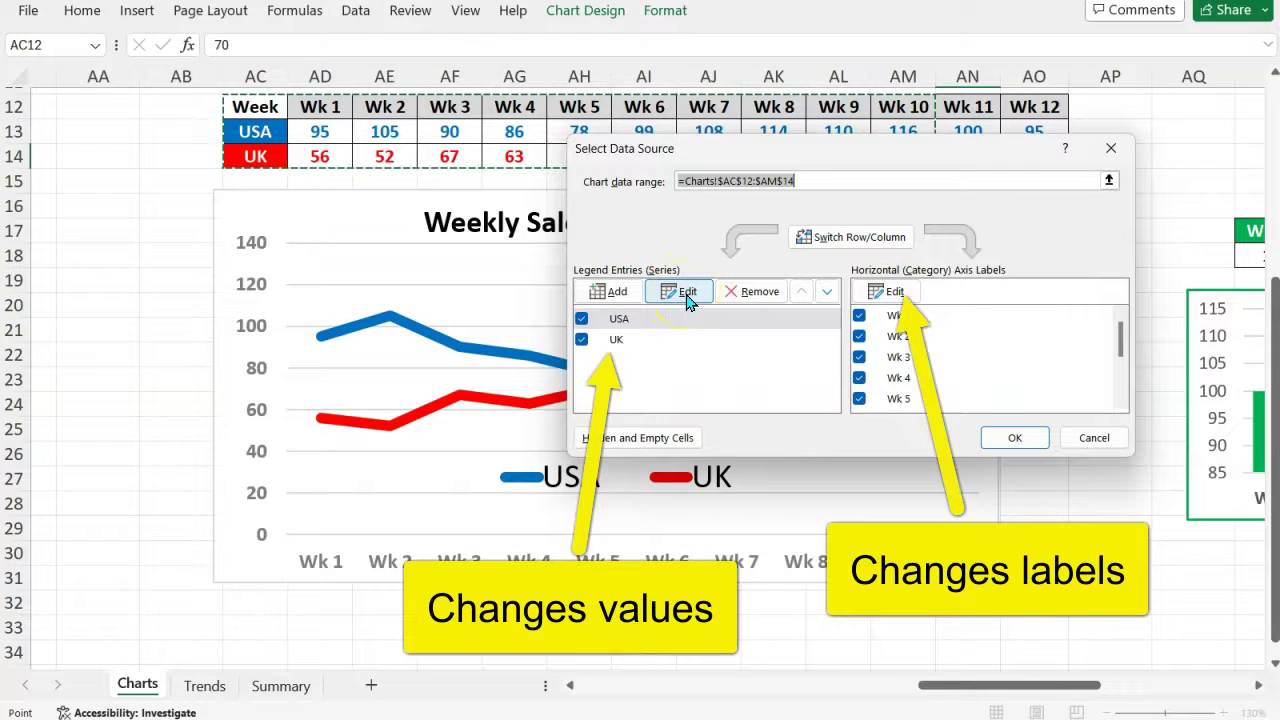
pyautogui.click(893, 291)
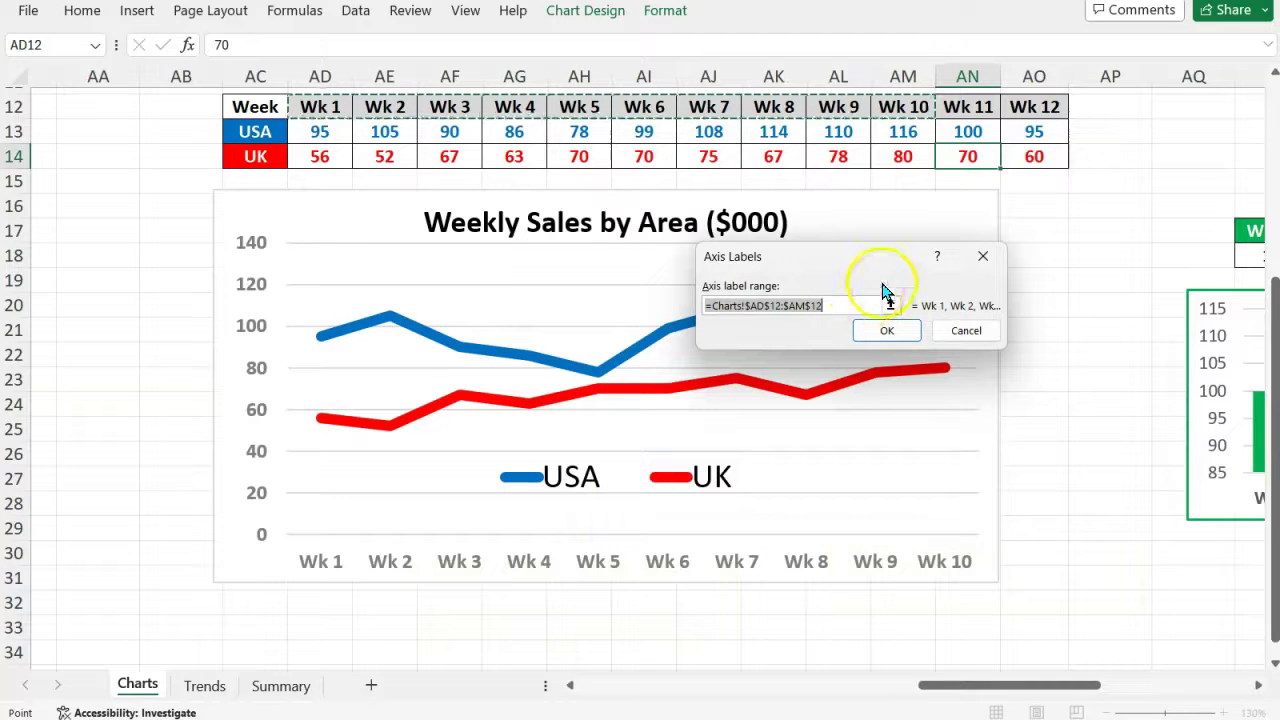
pyautogui.click(1020, 106)
pyautogui.moveTo(1020, 106); pyautogui.dragTo(512, 121)
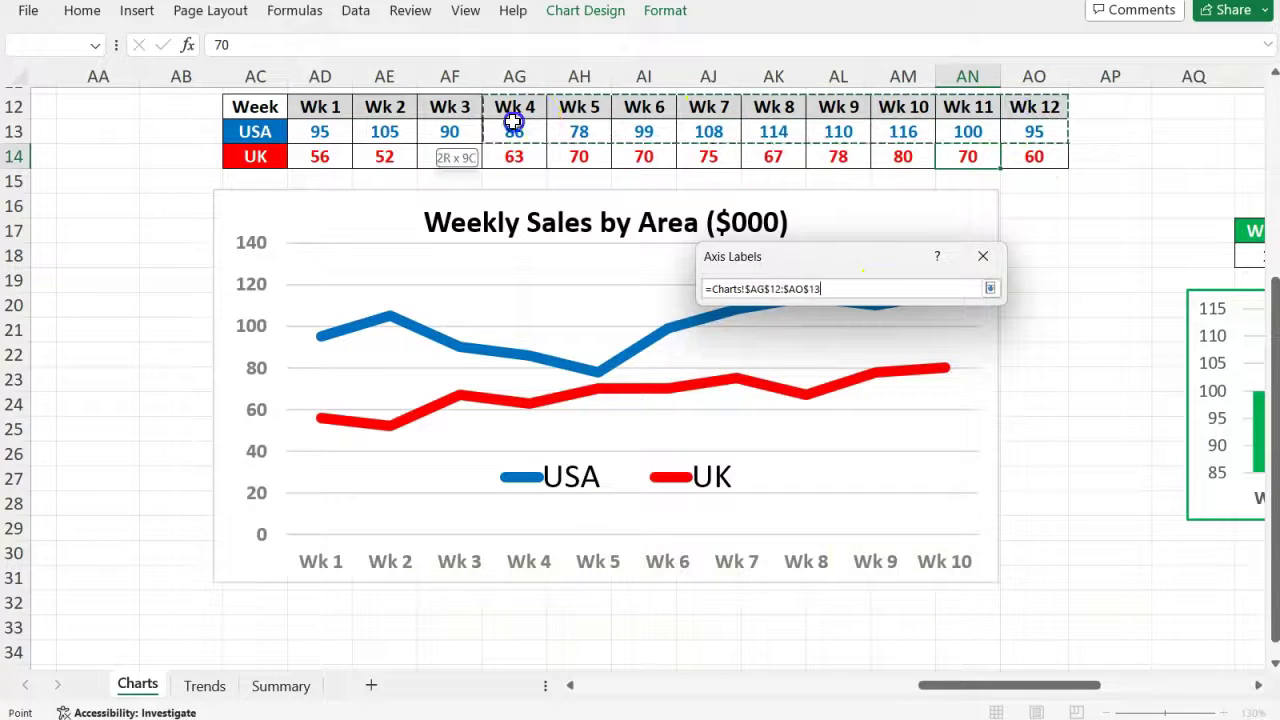
pyautogui.moveTo(340, 117); pyautogui.dragTo(330, 113)
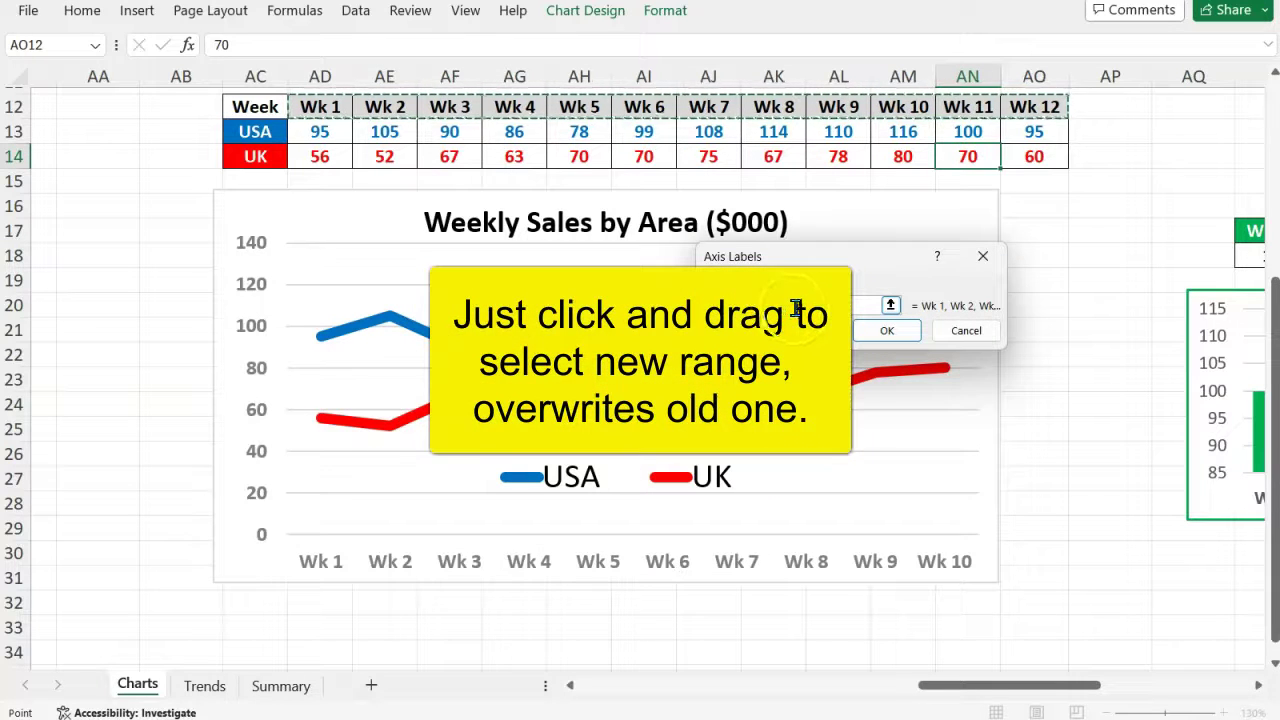
pyautogui.click(890, 334)
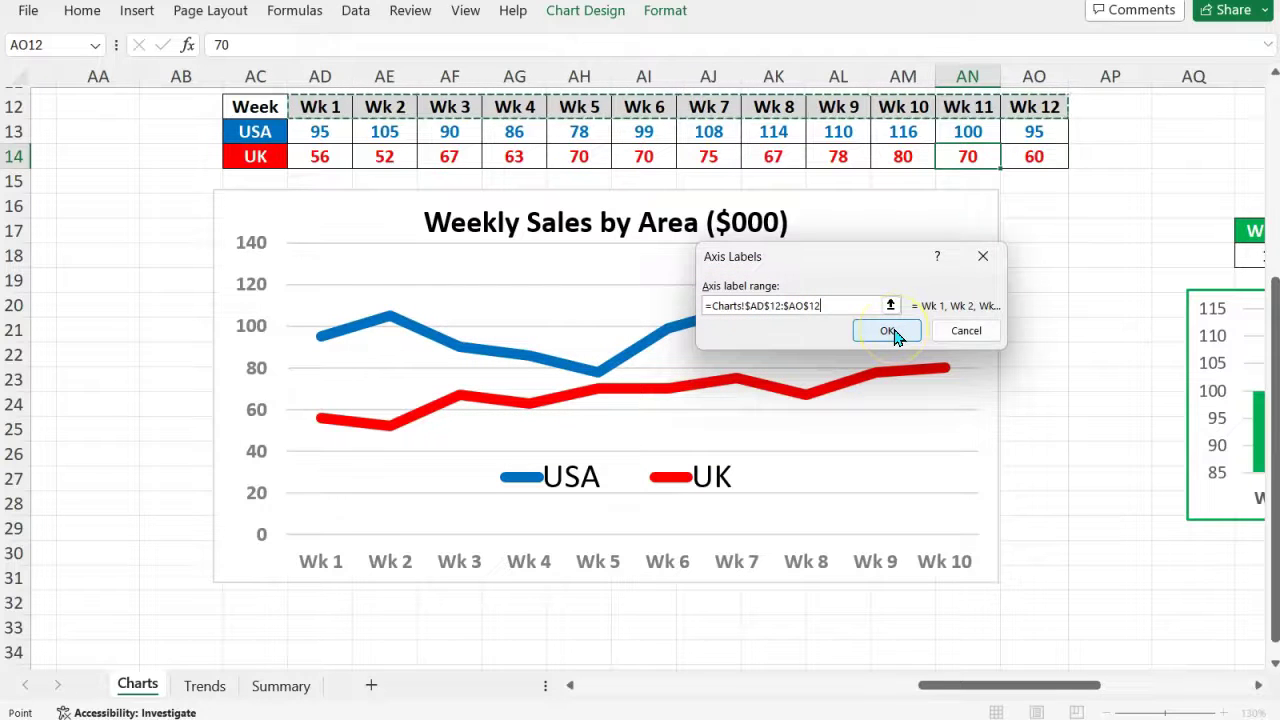
pyautogui.click(893, 334)
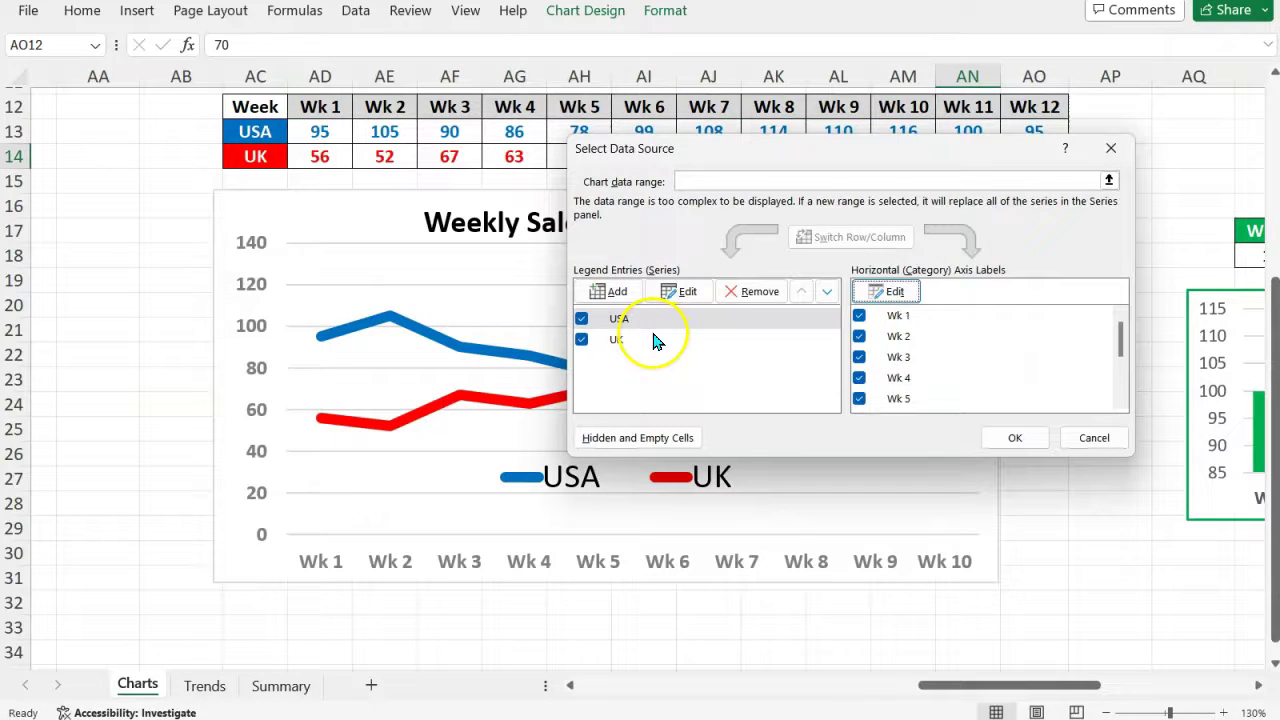
pyautogui.click(683, 291)
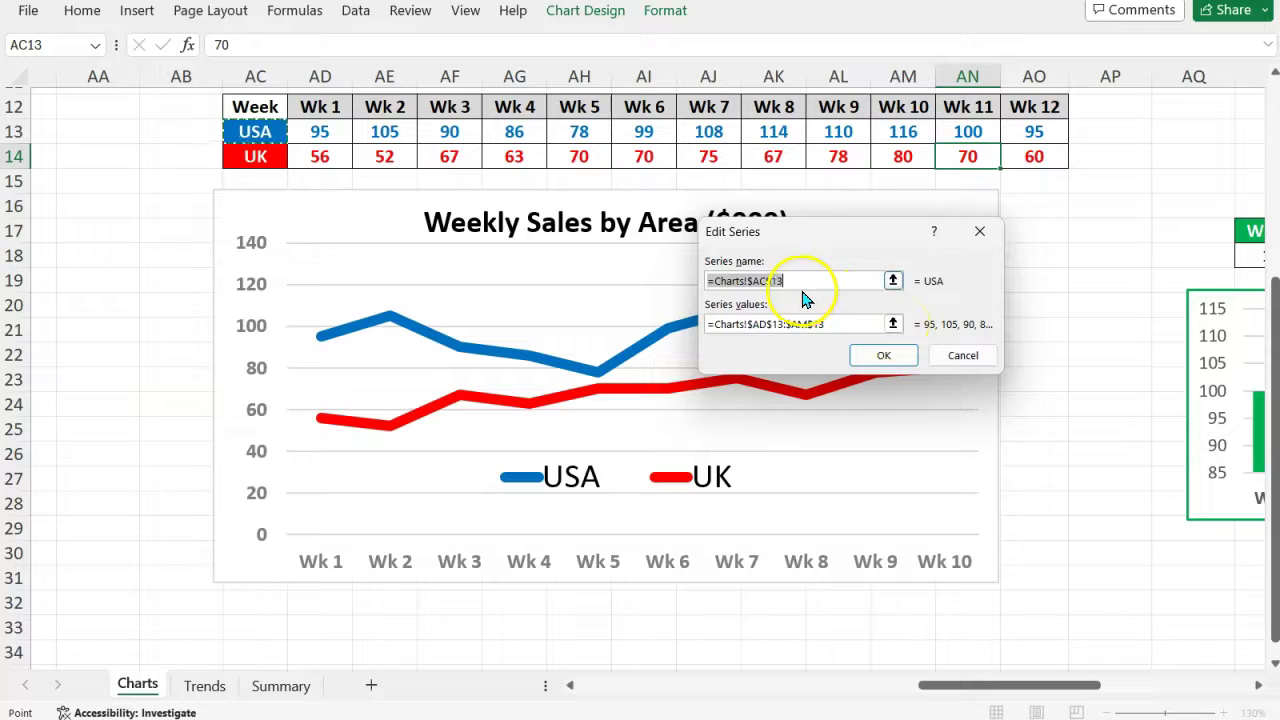
pyautogui.click(893, 324)
pyautogui.click(1040, 134)
pyautogui.moveTo(1040, 134); pyautogui.dragTo(340, 143)
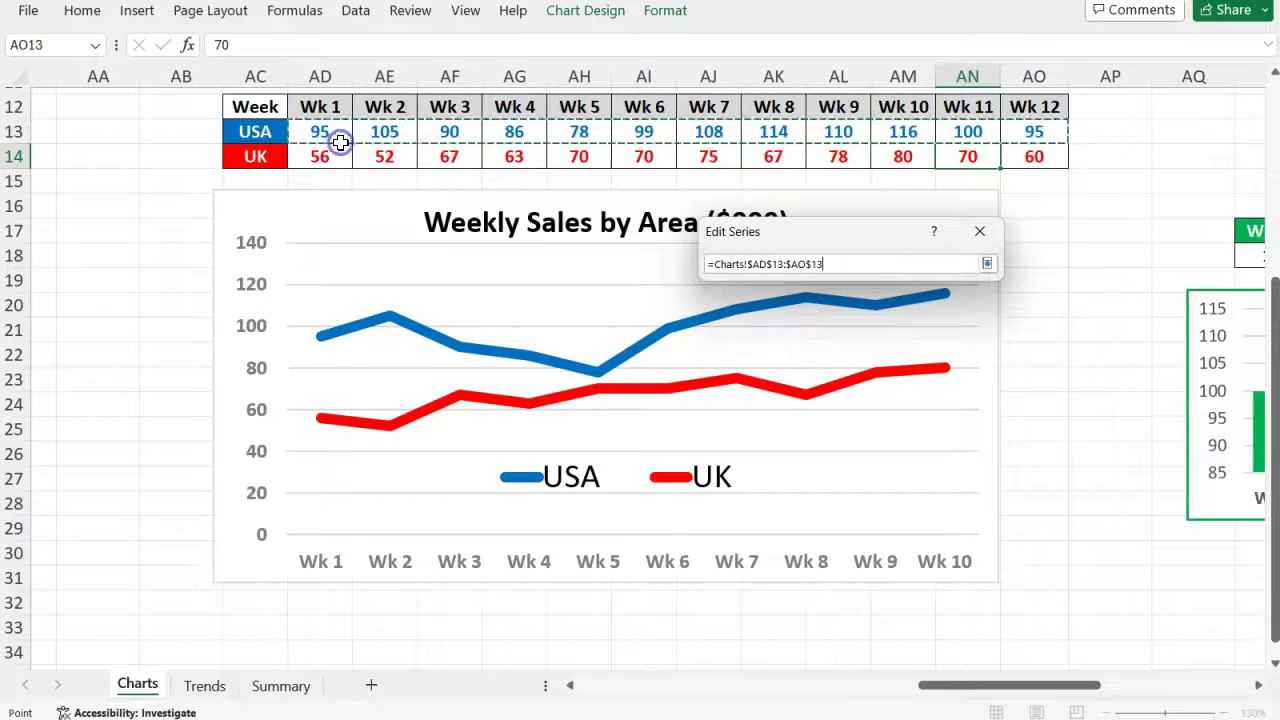
pyautogui.click(987, 263)
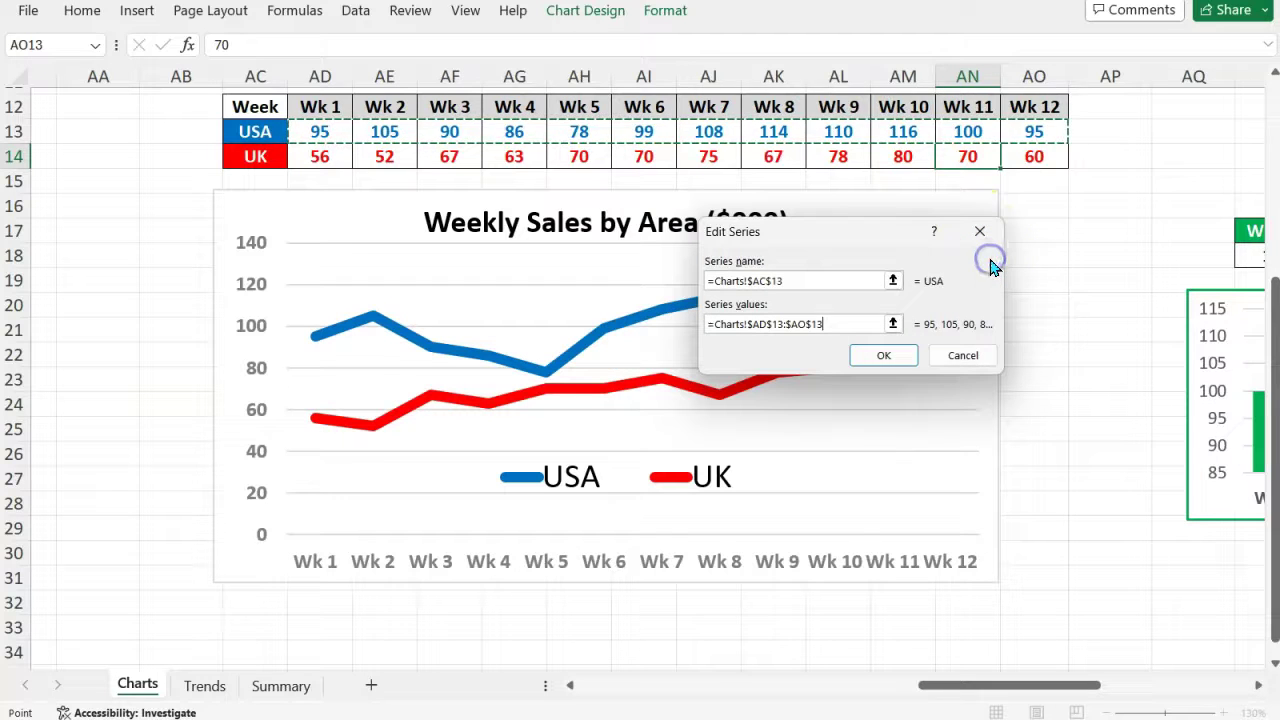
pyautogui.click(965, 356)
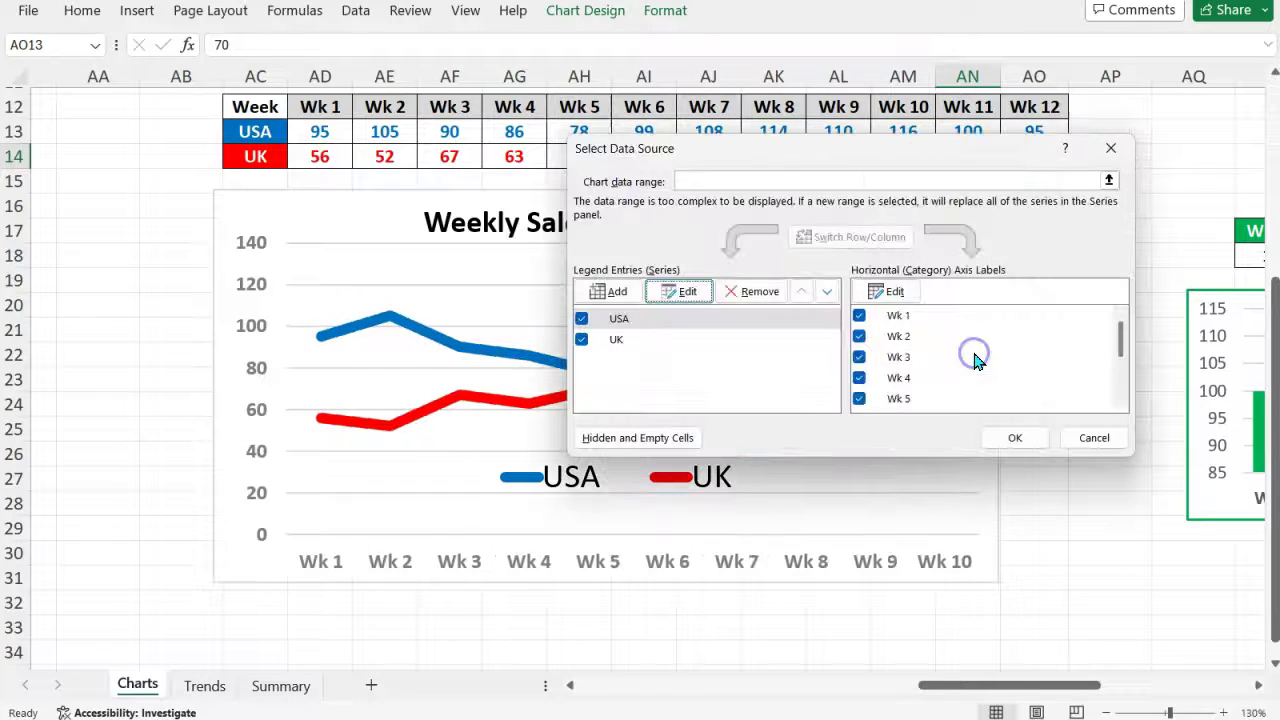
# - Cancel Select Data Source and delete the Wk 12 header and values in AO12:AO14
pyautogui.click(1090, 437)
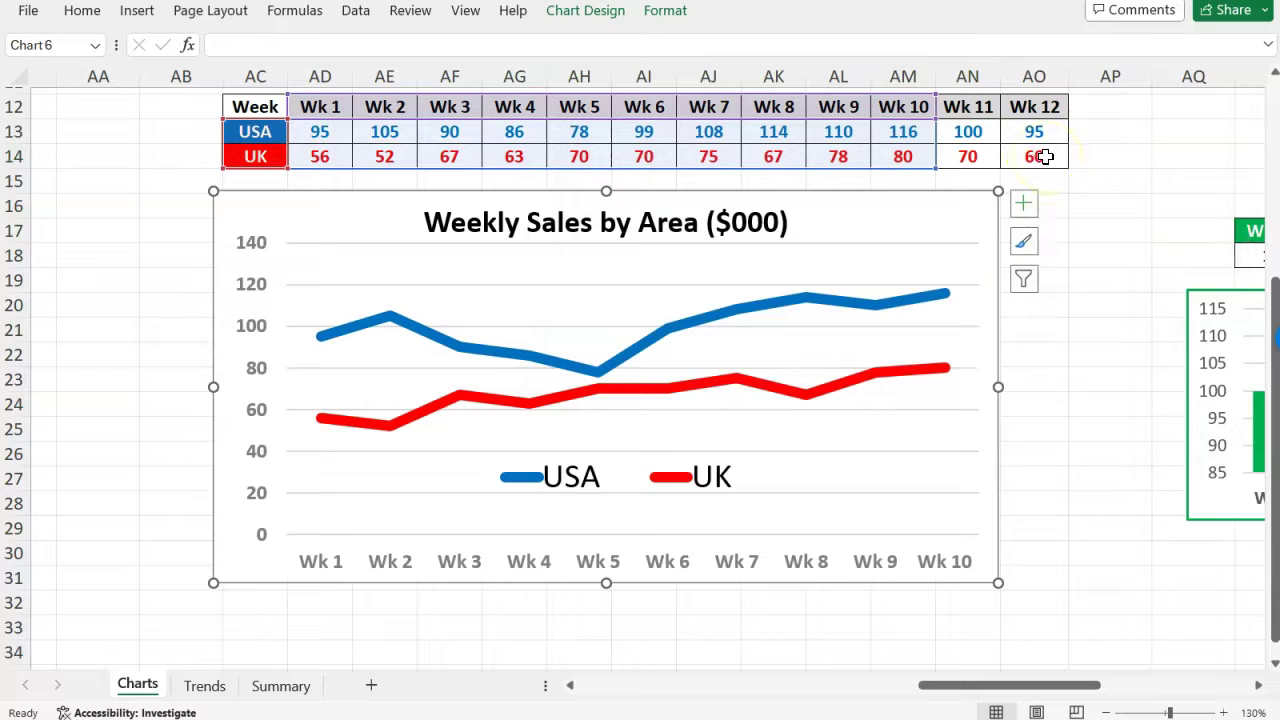
pyautogui.scroll(1, 1045, 156)
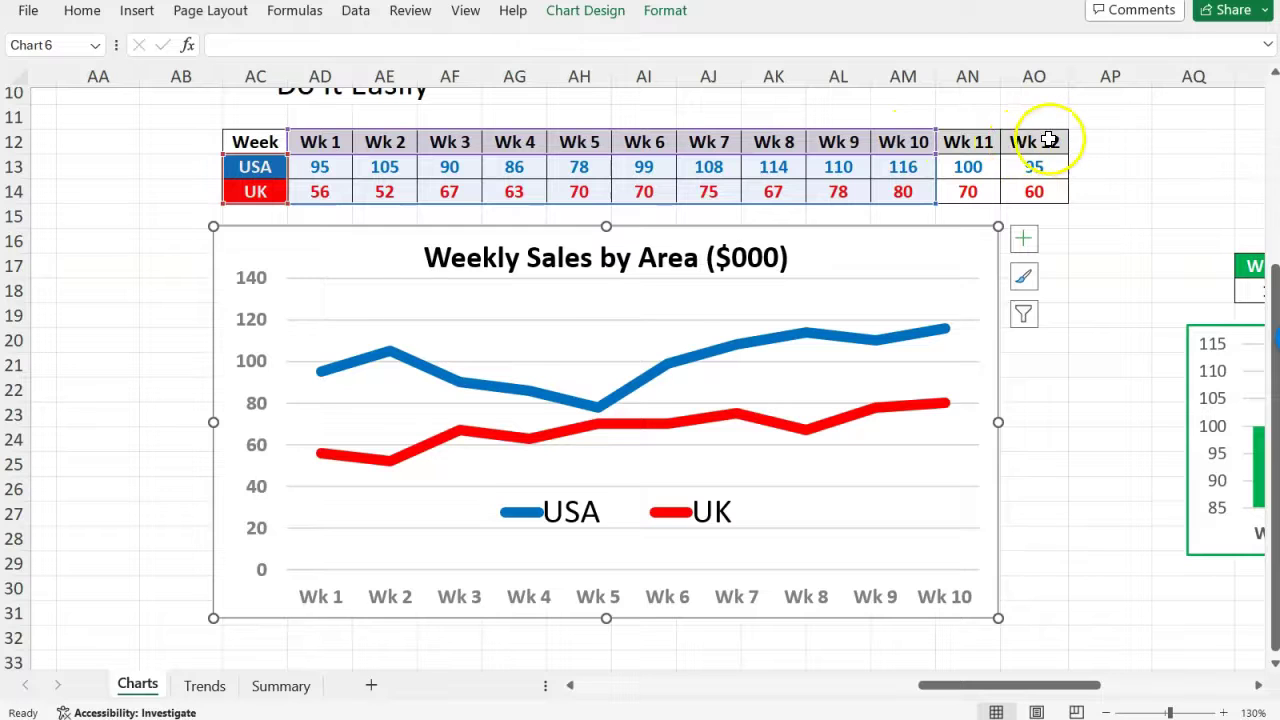
pyautogui.moveTo(1030, 147); pyautogui.dragTo(1031, 191)
pyautogui.press('Delete')
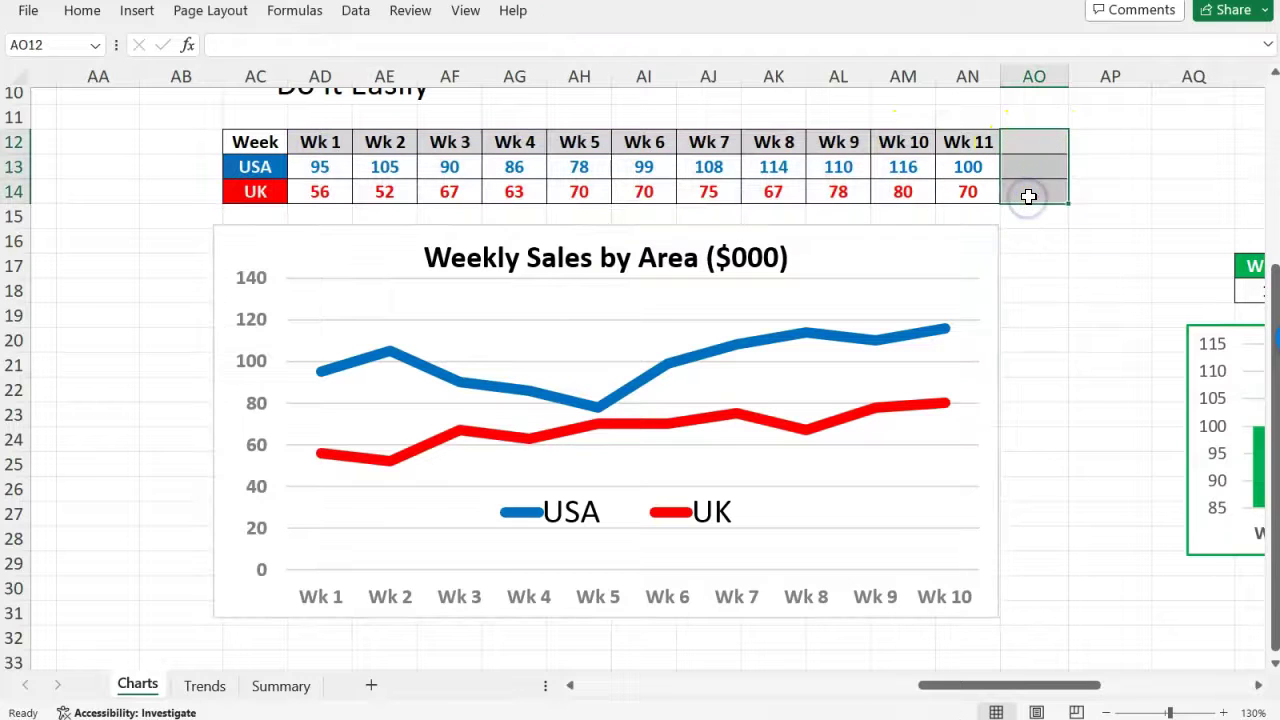
pyautogui.click(971, 263)
# - Adjust the chart's source range, type 'Wk' in AO12, and widen the range to column AO
pyautogui.moveTo(929, 206); pyautogui.dragTo(929, 203)
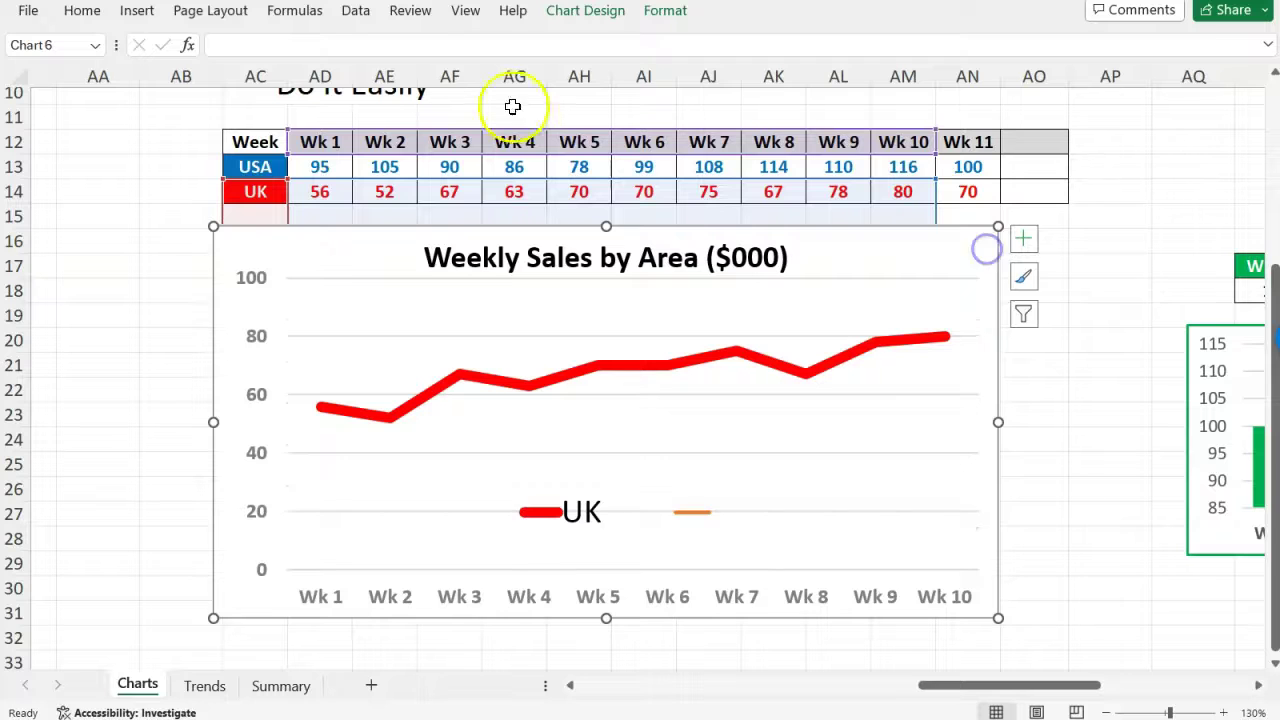
pyautogui.moveTo(936, 221); pyautogui.dragTo(986, 206)
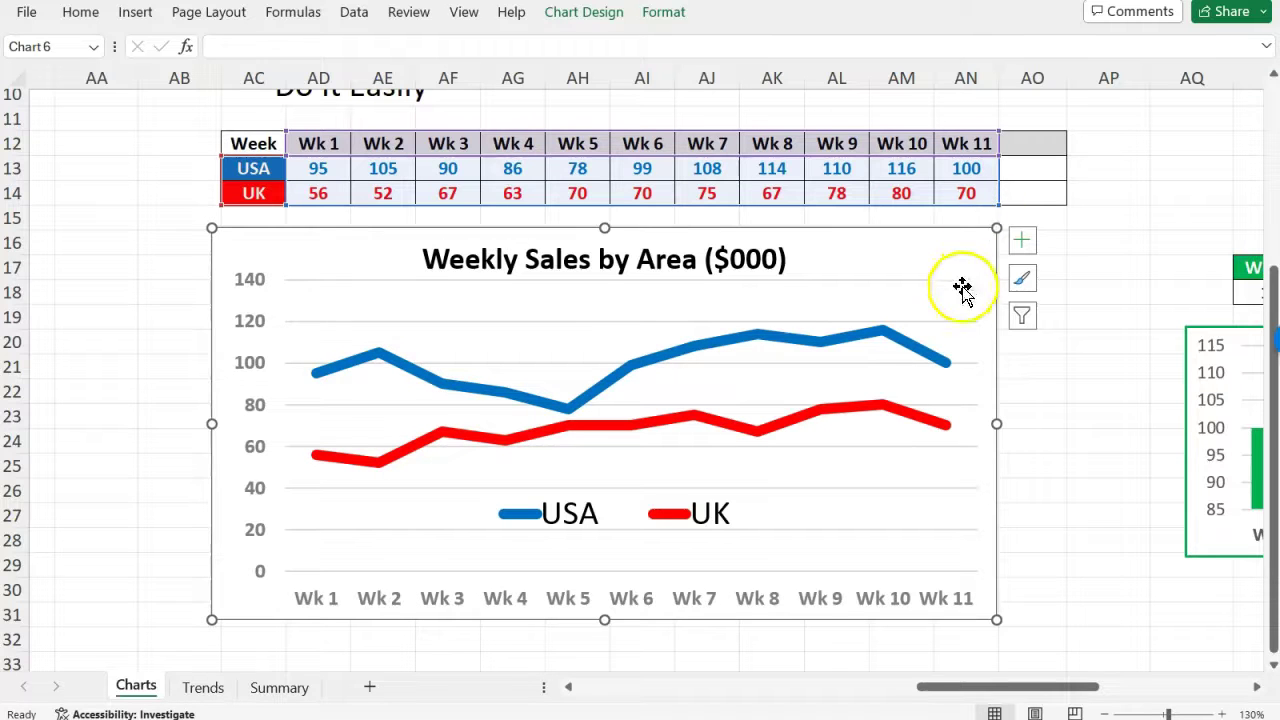
pyautogui.click(1037, 145)
pyautogui.write('Wk')
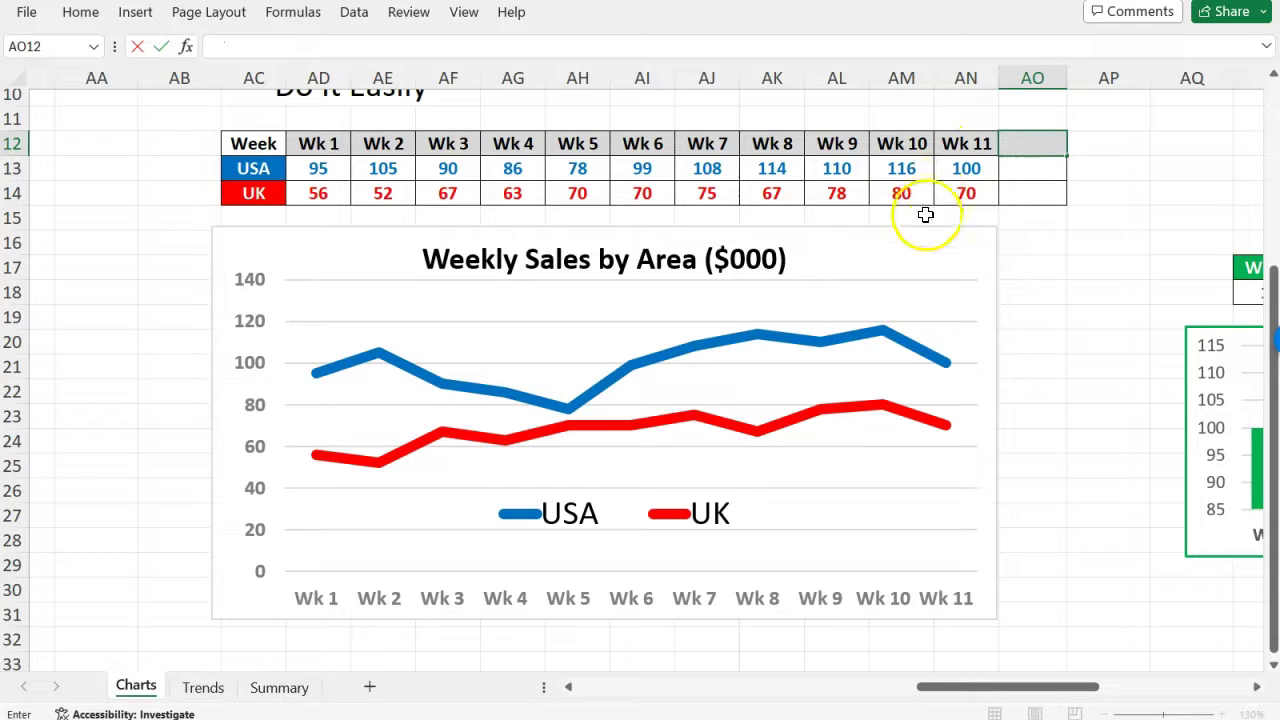
pyautogui.click(980, 232)
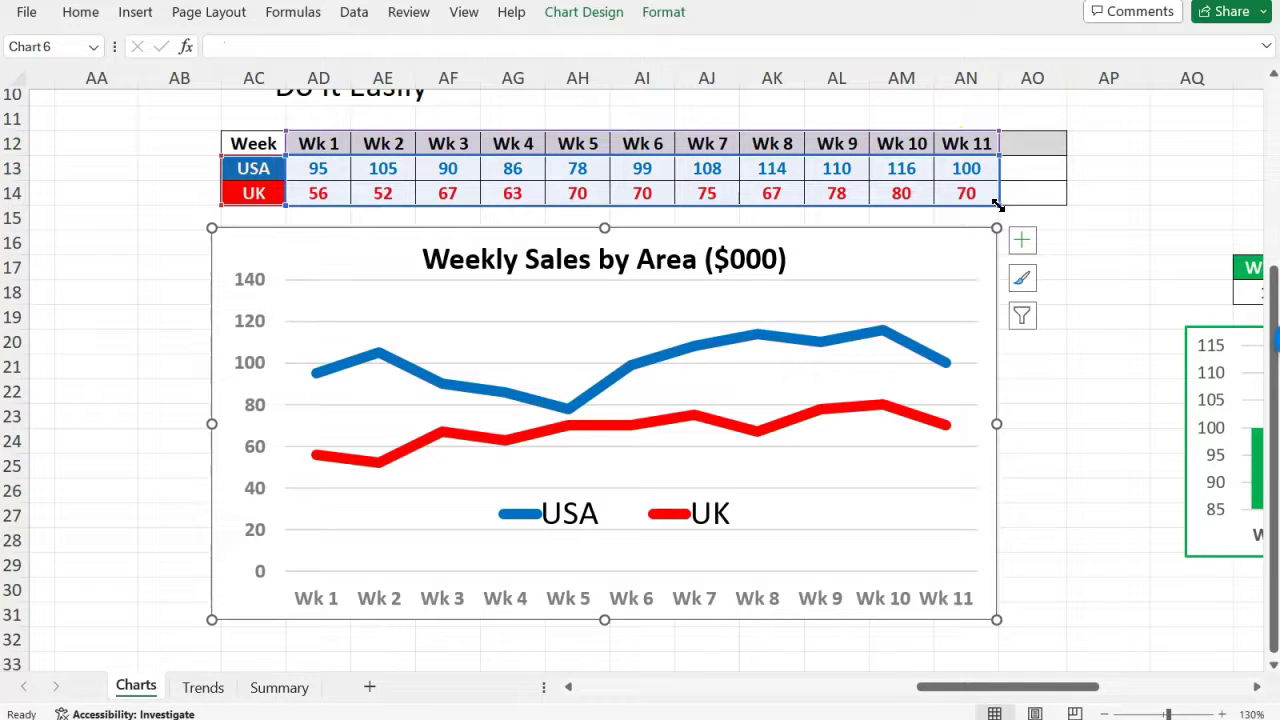
pyautogui.moveTo(1006, 204); pyautogui.dragTo(1043, 206)
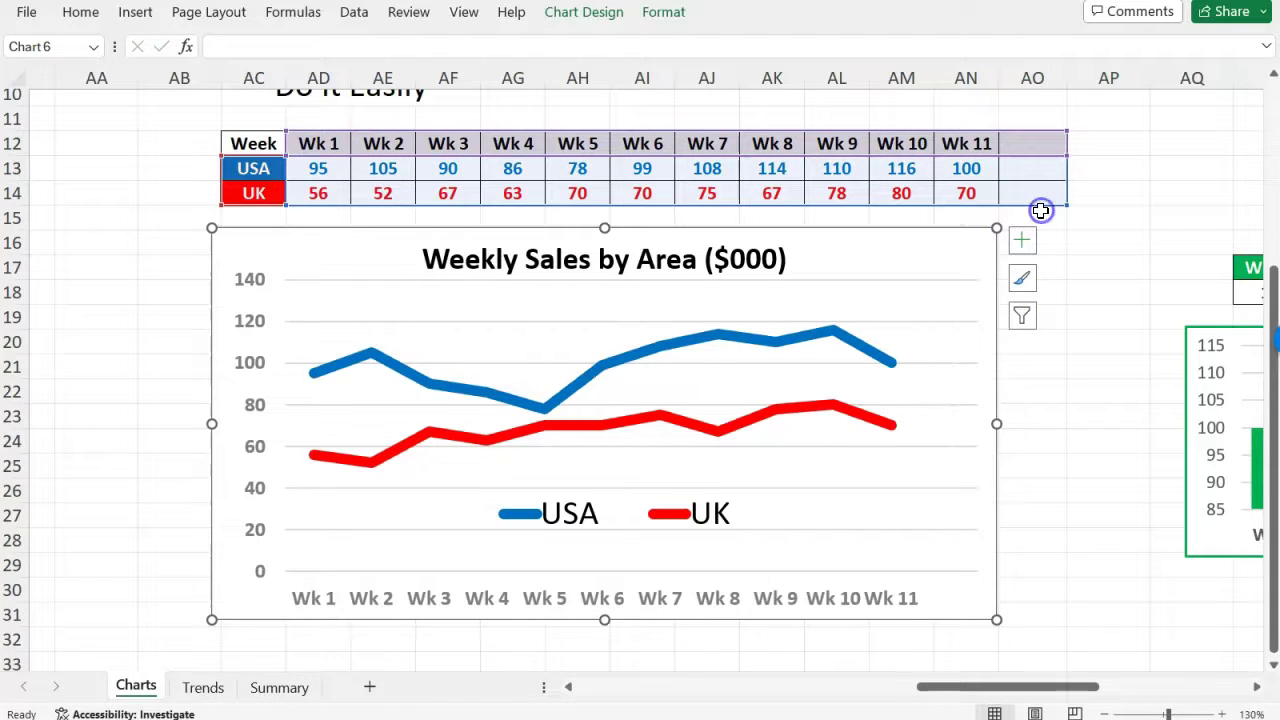
pyautogui.click(1045, 138)
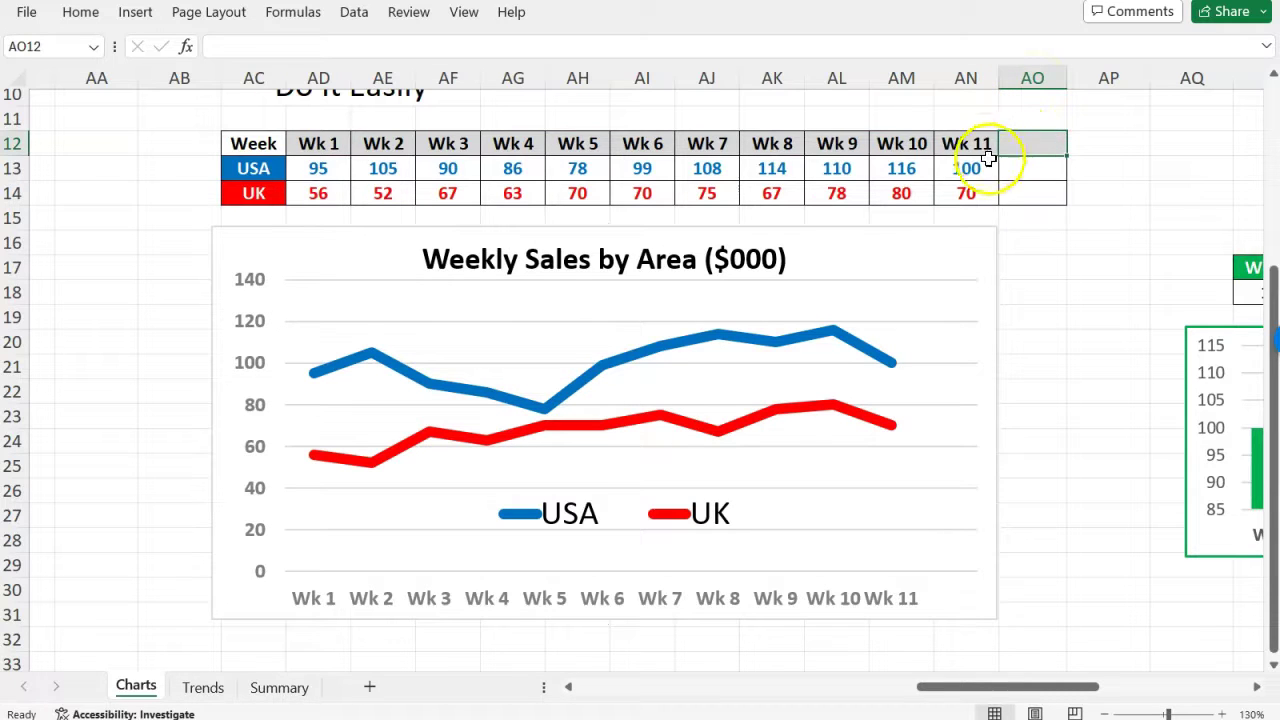
# - Insert a blank column at AO beside the weekly table
pyautogui.rightClick(1036, 82)
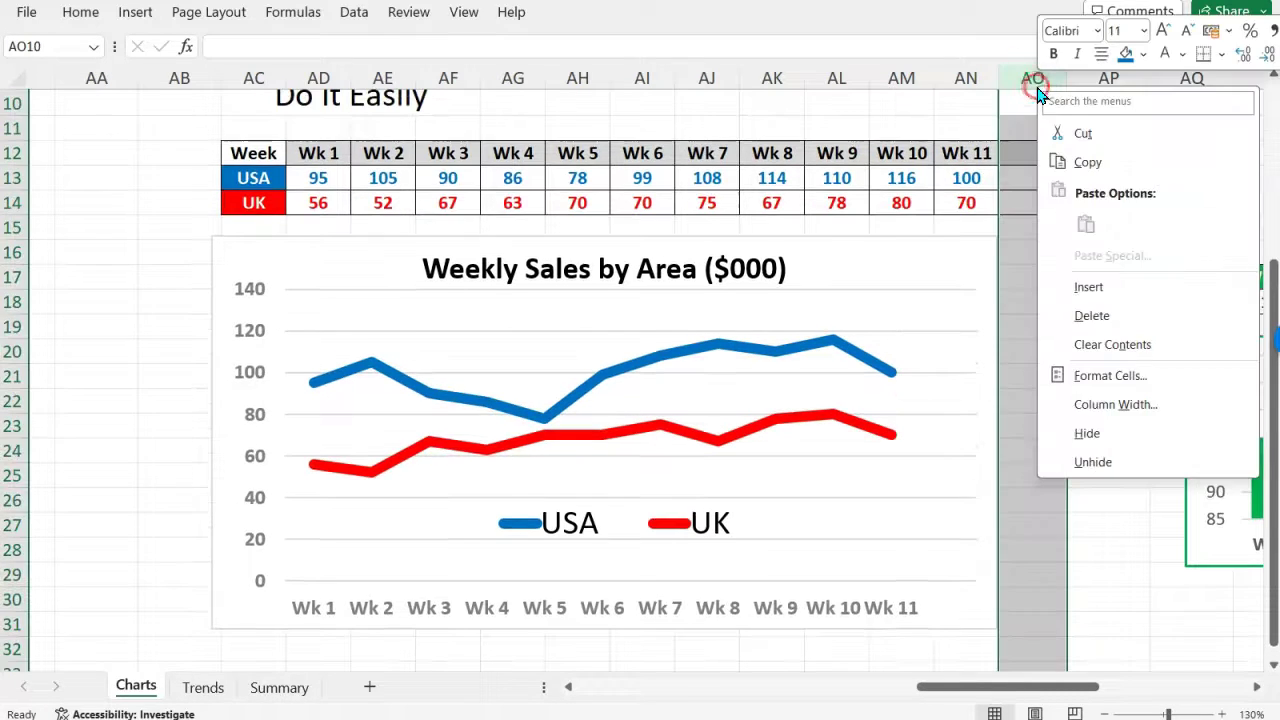
pyautogui.click(1086, 287)
pyautogui.click(962, 261)
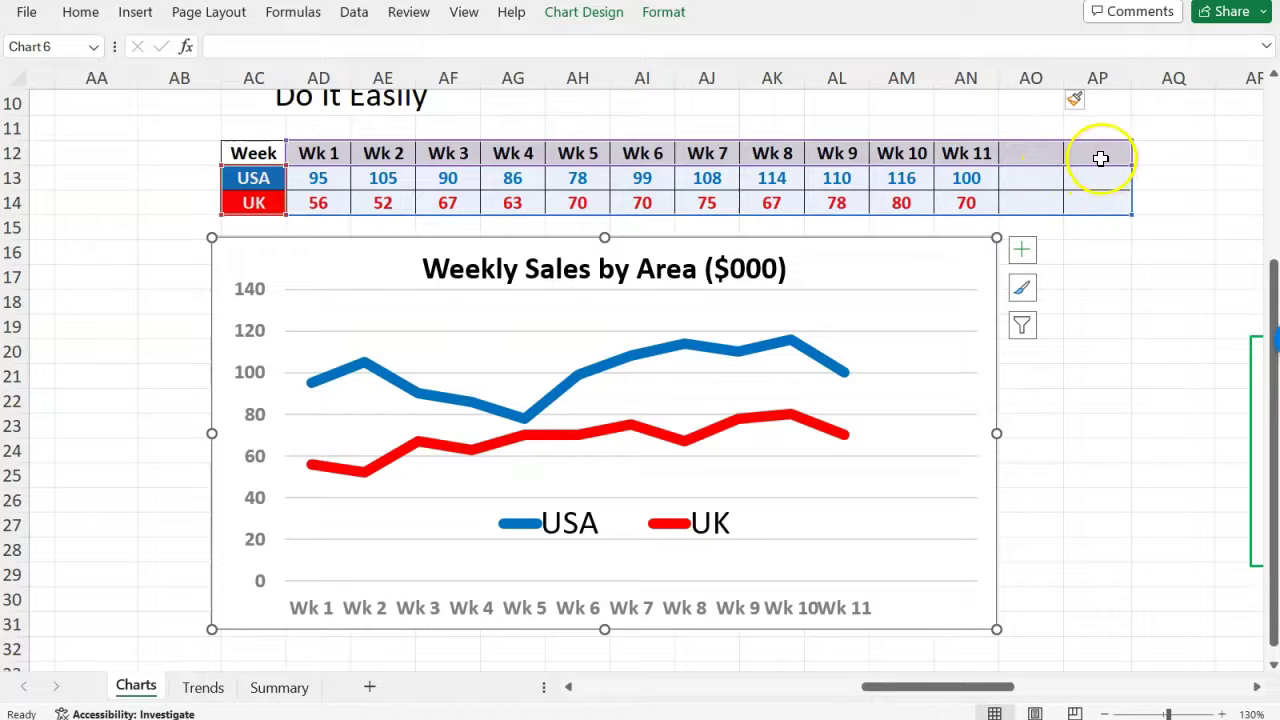
# - Enter Wk 12 with USA 110 and UK 60 in cells AO12:AO14
pyautogui.click(1034, 149)
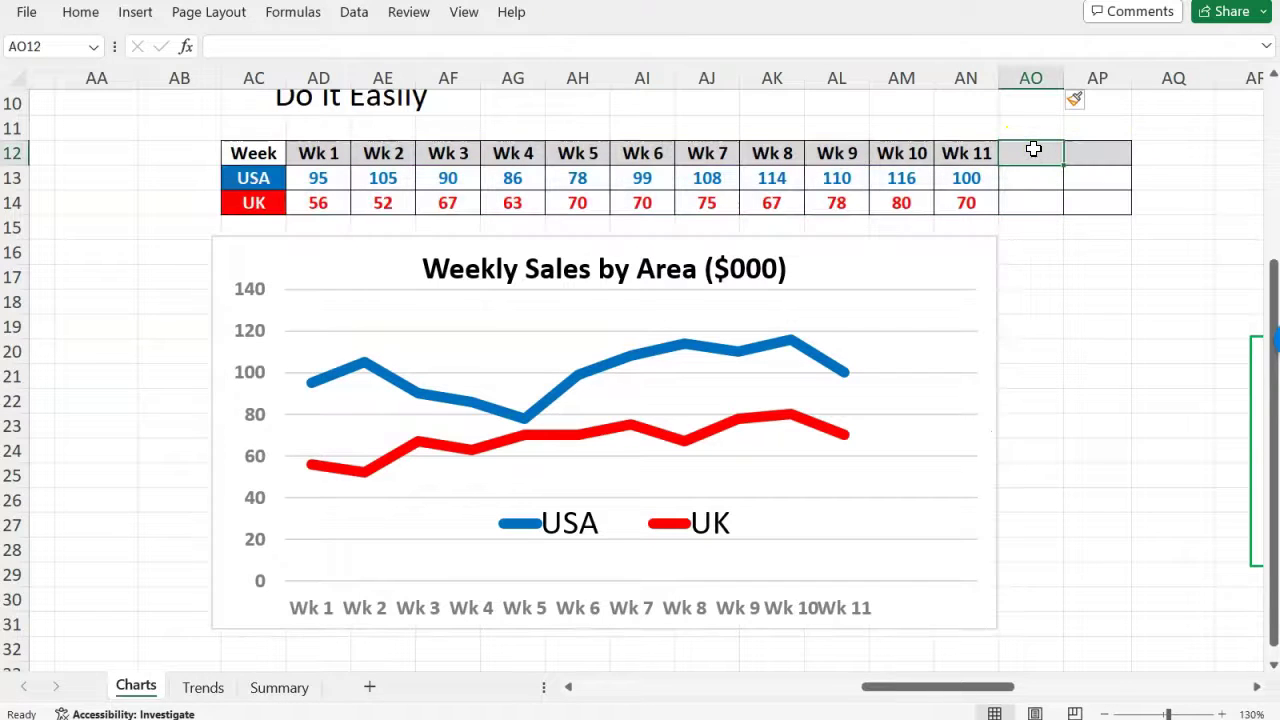
pyautogui.write('Wk 12')
pyautogui.press('Return')
pyautogui.write('11')
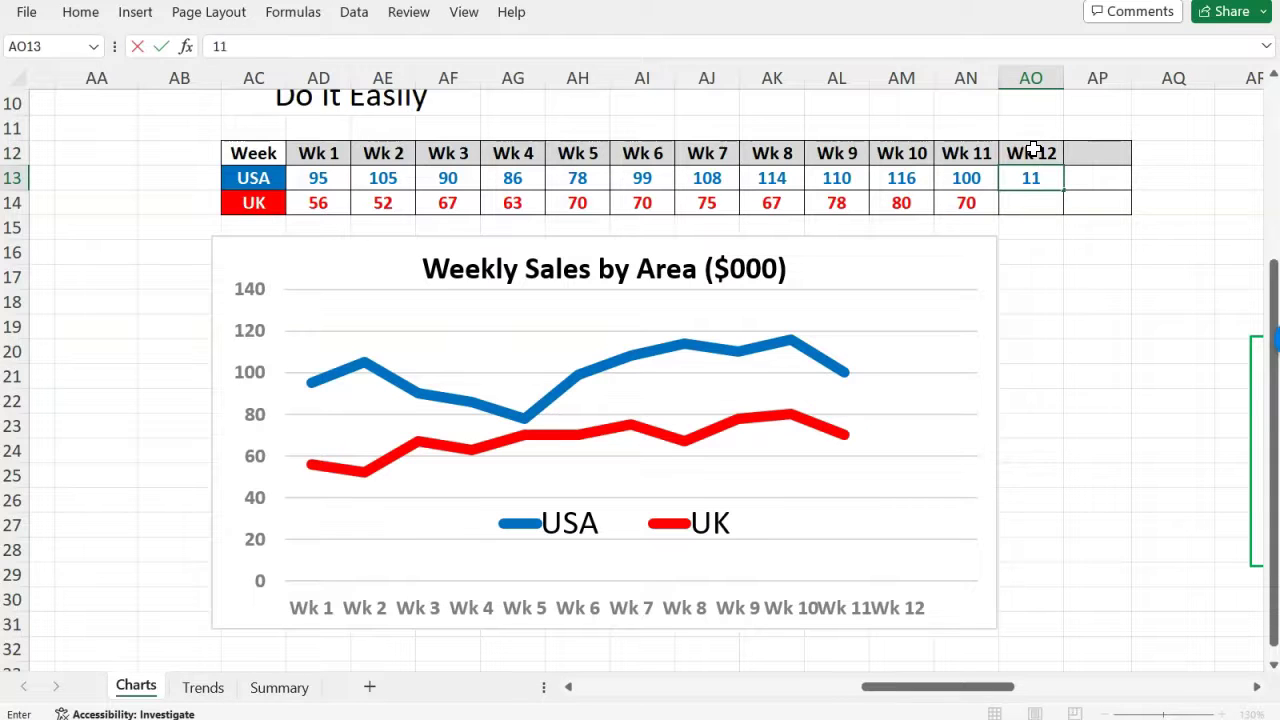
pyautogui.press('Return')
pyautogui.write('60')
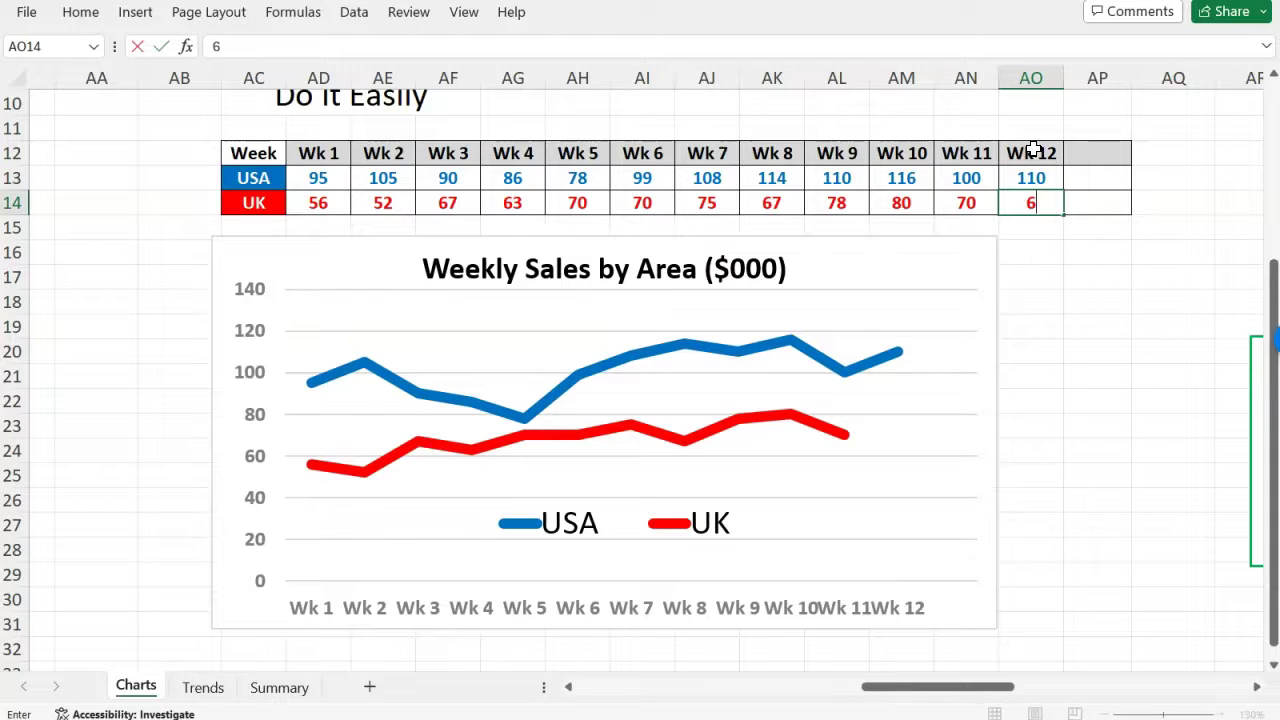
pyautogui.press('Return')
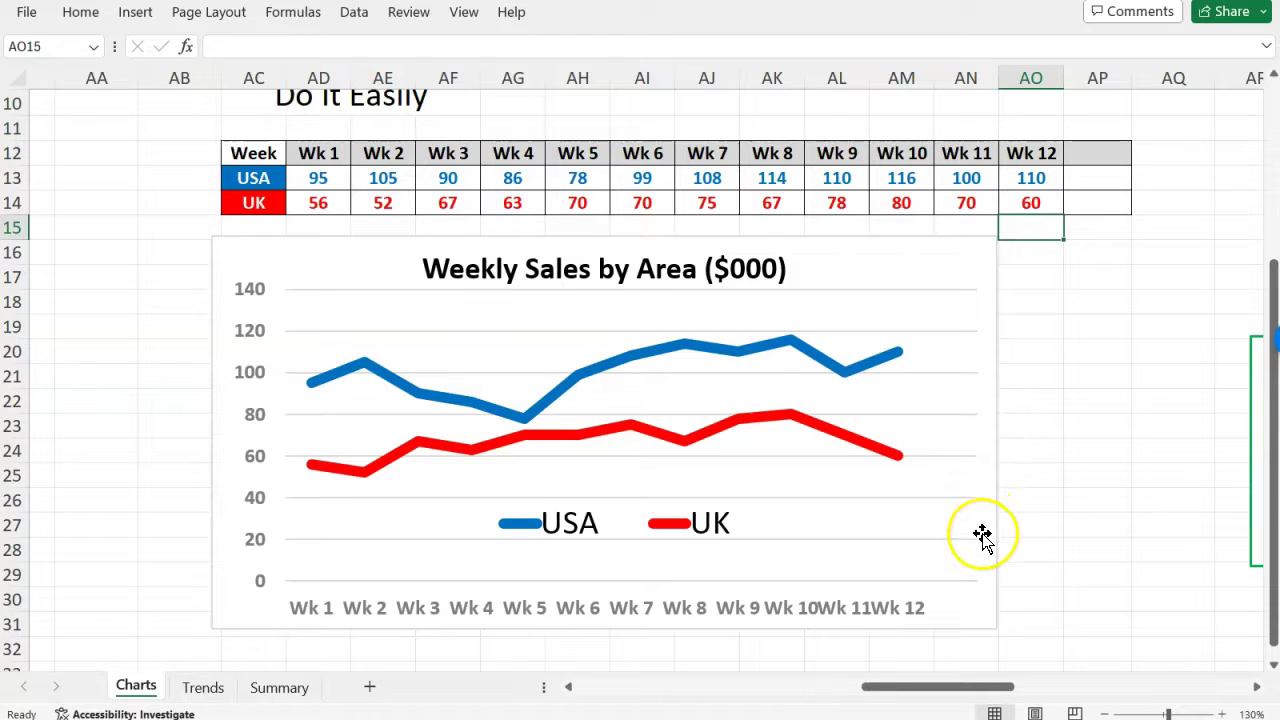
# - Start inserting cells in empty column AP, then cancel the insert
pyautogui.moveTo(1094, 129); pyautogui.dragTo(1086, 222)
pyautogui.rightClick(1086, 222)
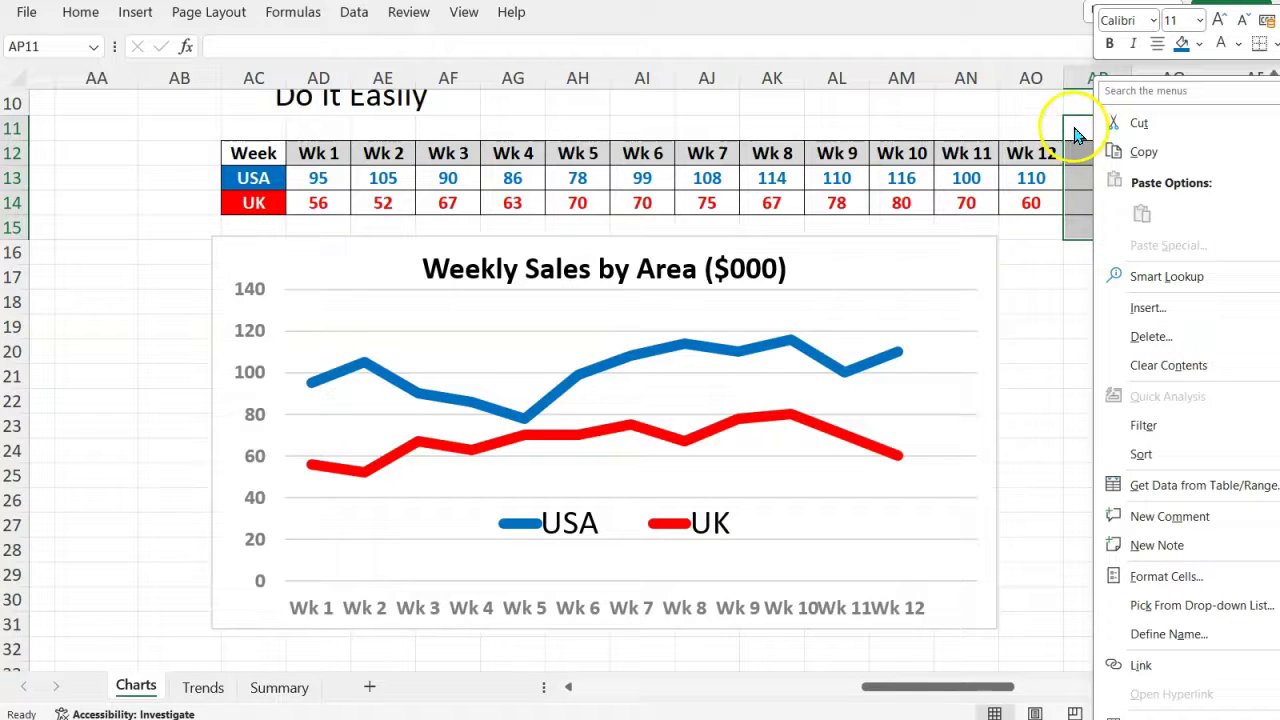
pyautogui.click(1168, 310)
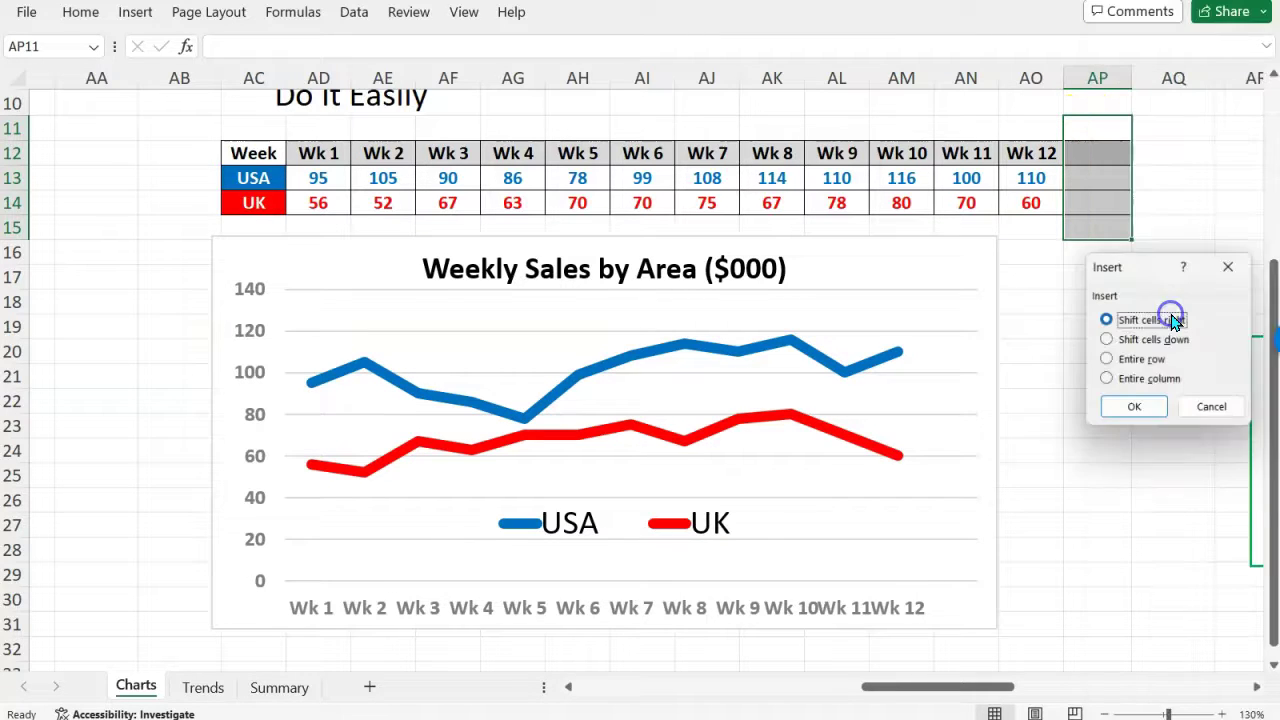
pyautogui.click(1210, 407)
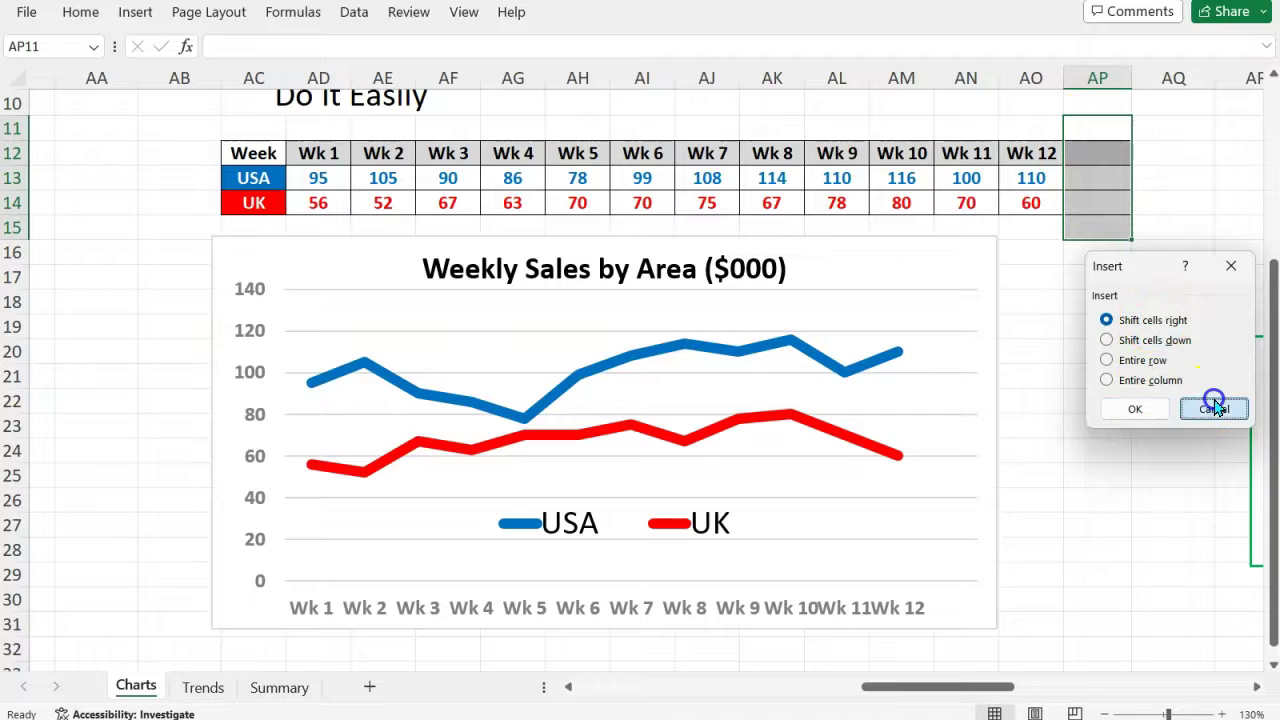
pyautogui.click(1085, 219)
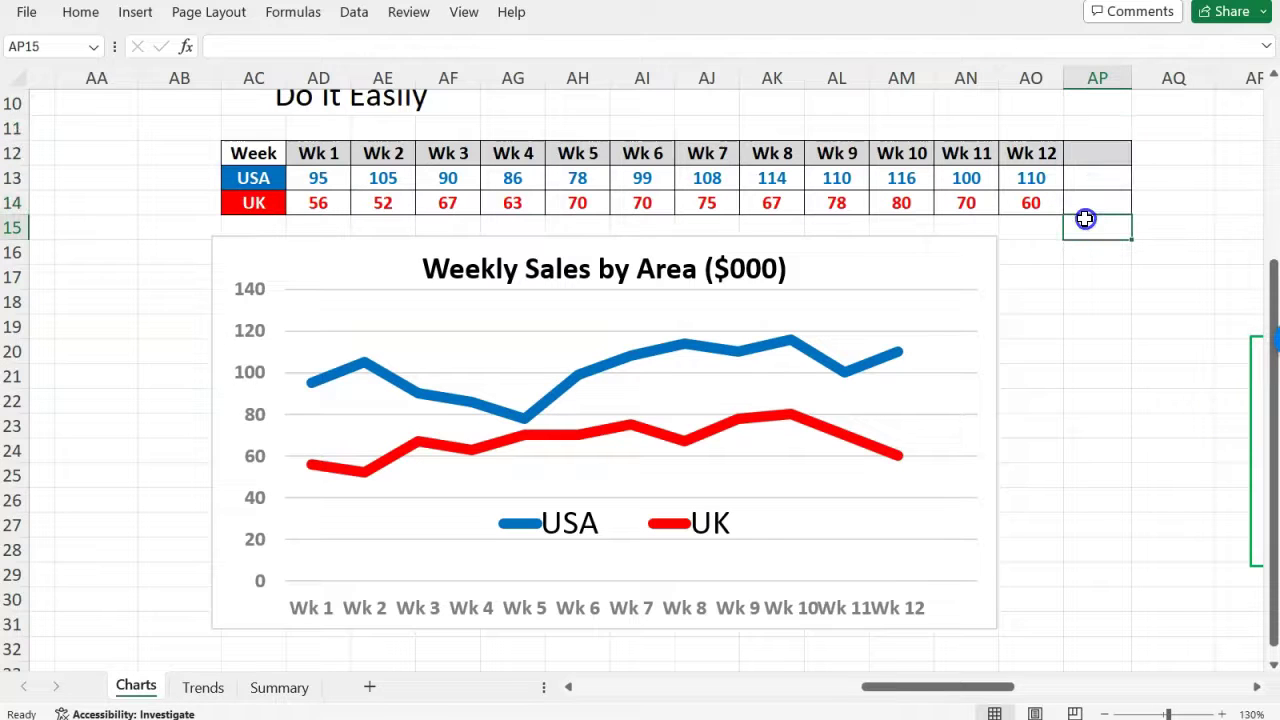
# - Check that the weekly chart's source range now covers Wk 1 through Wk 12
pyautogui.click(983, 264)
pyautogui.moveTo(1085, 150); pyautogui.dragTo(1086, 148)
pyautogui.moveTo(1031, 78); pyautogui.dragTo(1094, 80)
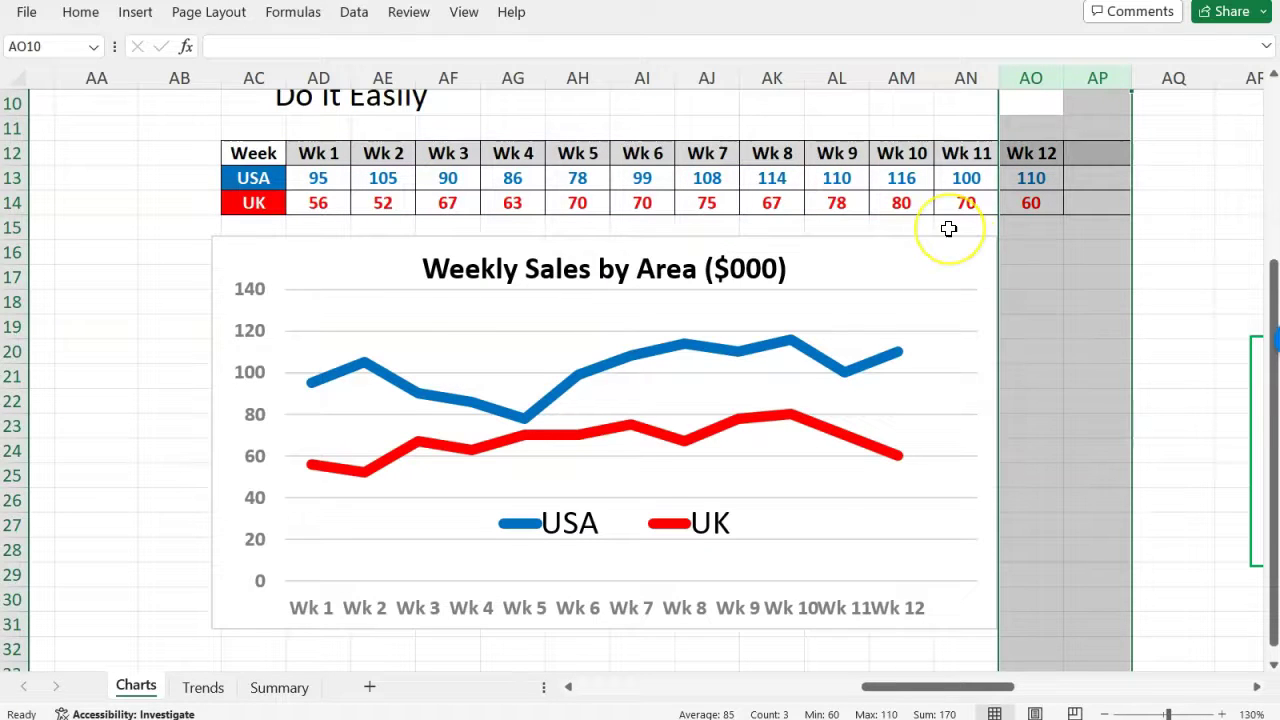
pyautogui.scroll(3, 948, 260)
pyautogui.click(513, 275)
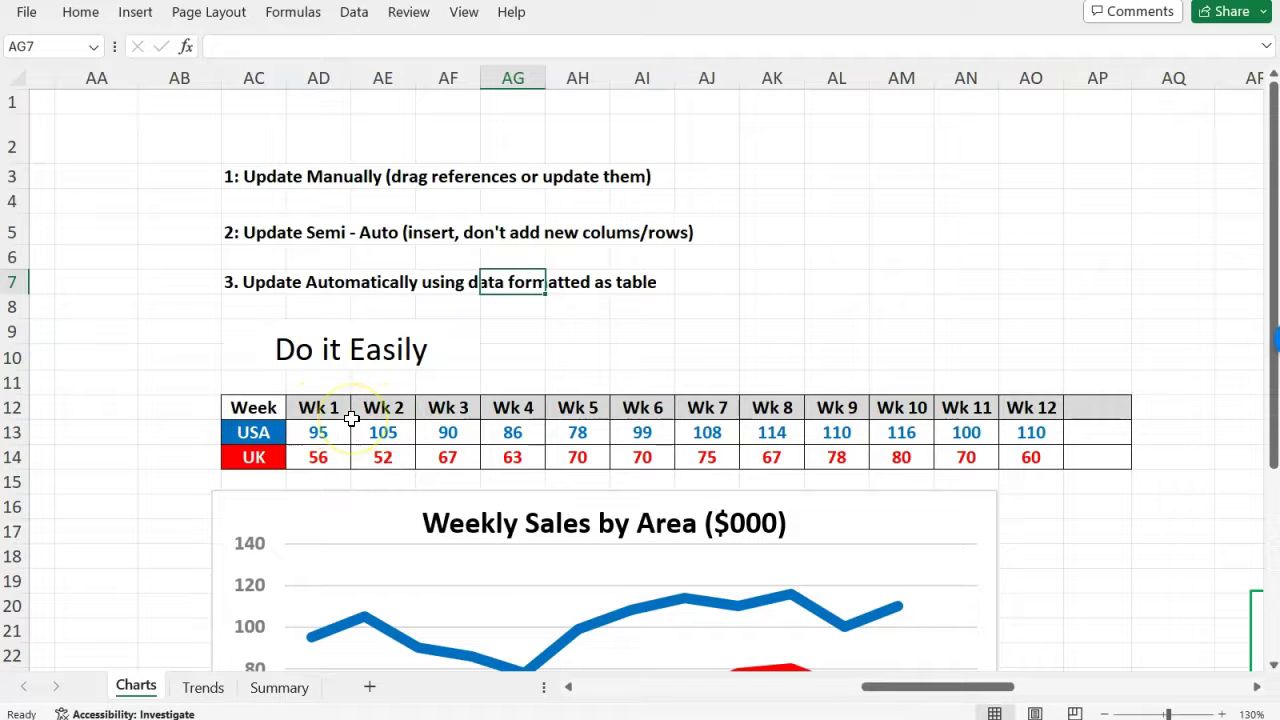
pyautogui.scroll(-3, 352, 418)
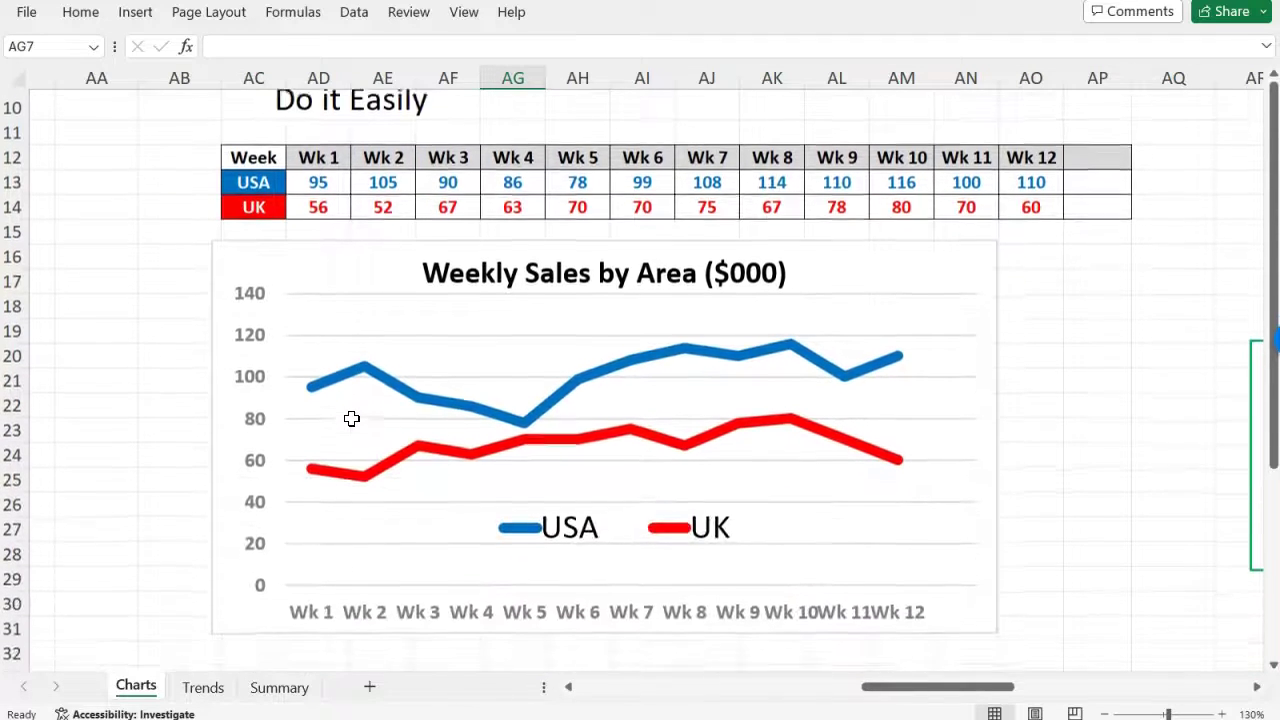
pyautogui.click(886, 284)
pyautogui.scroll(2, 886, 284)
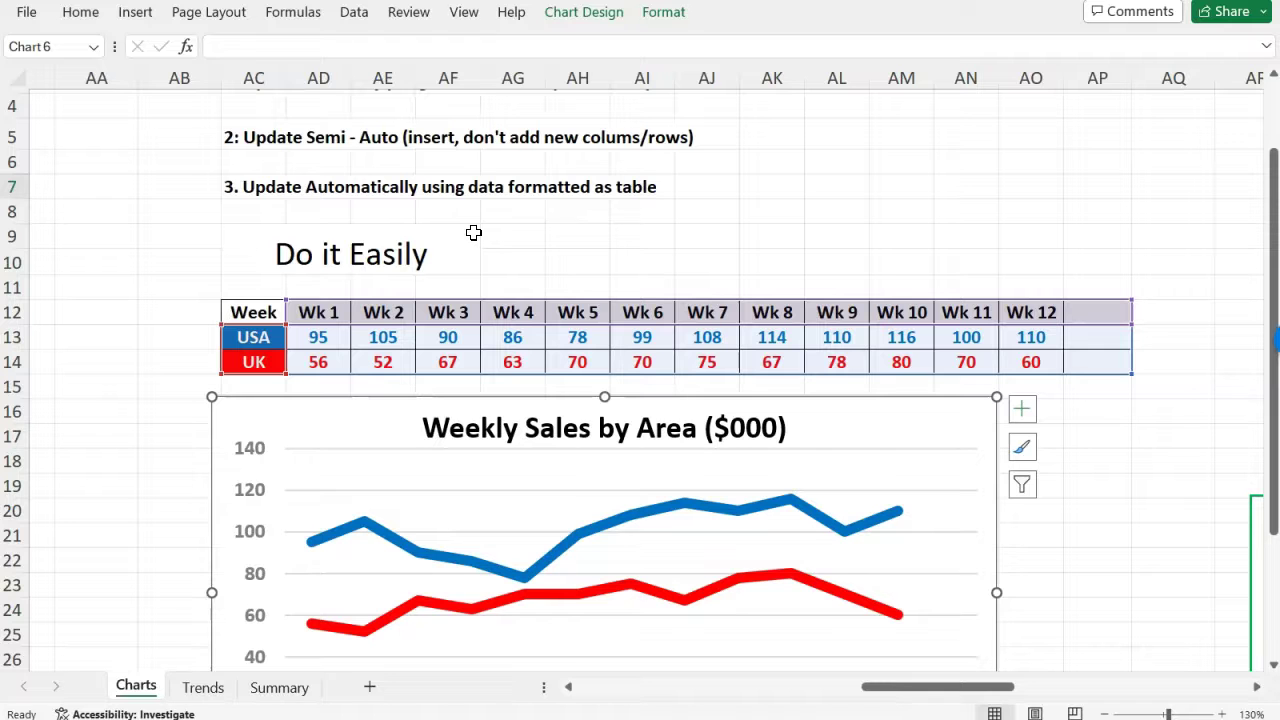
# - Drag the Sales by Country chart's range down to New Zealand, then select the Country and Sales data
pyautogui.hscroll(10, 474, 232)
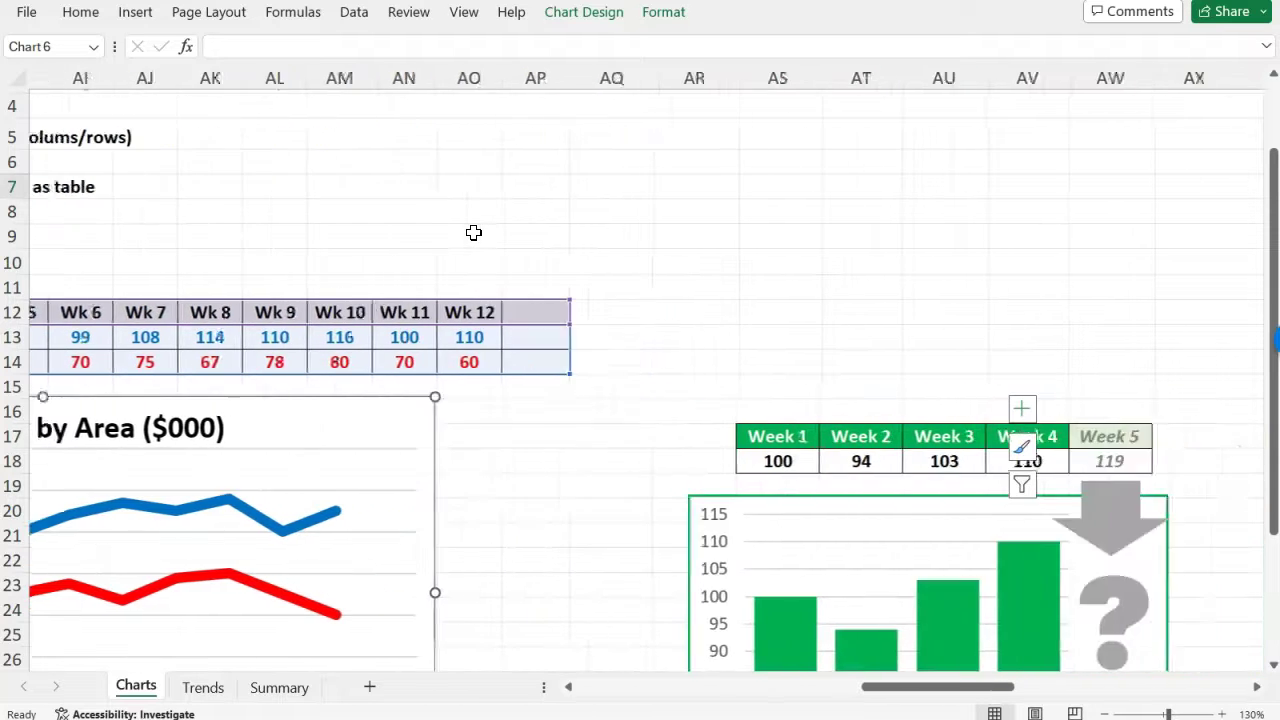
pyautogui.hscroll(3, 474, 232)
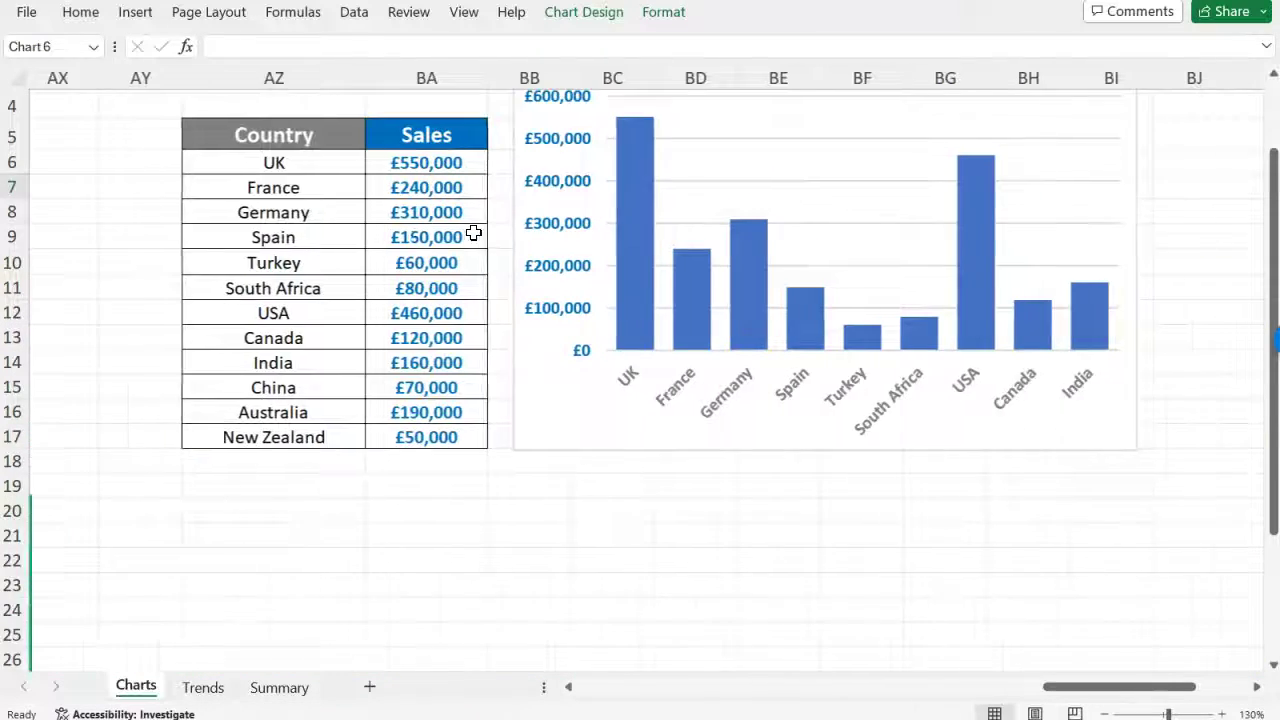
pyautogui.scroll(1, 474, 232)
pyautogui.click(531, 123)
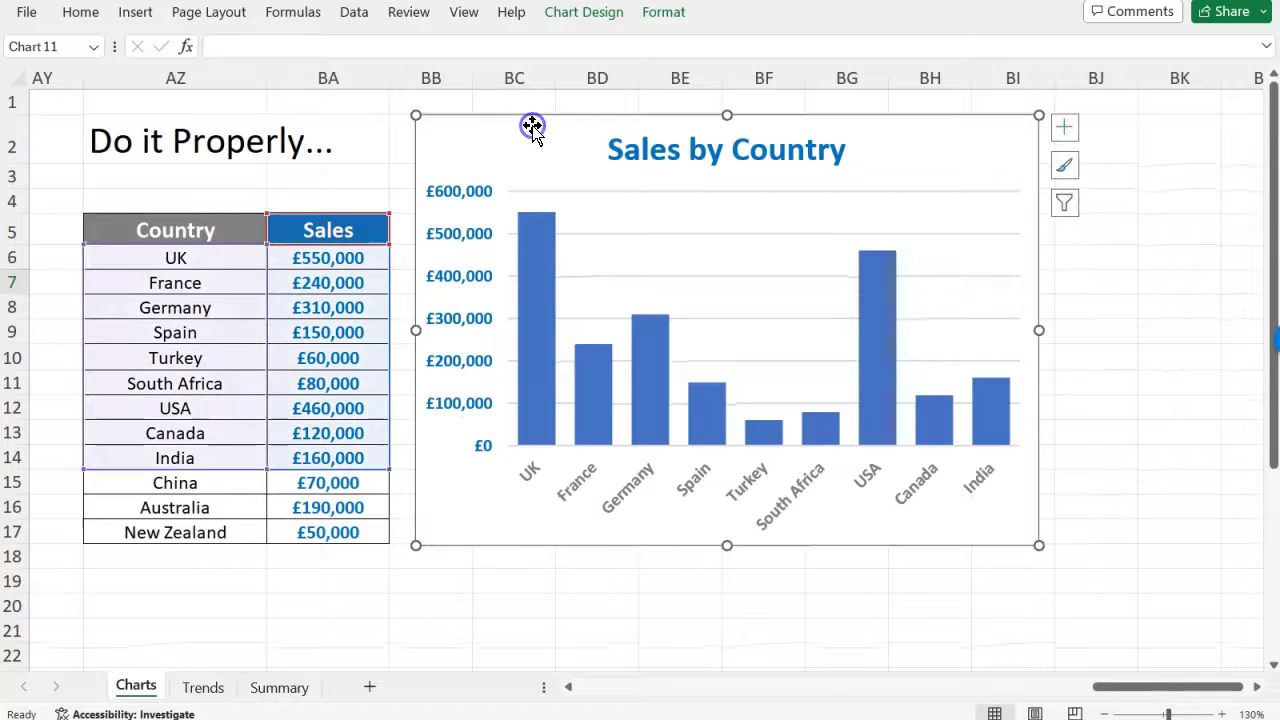
pyautogui.moveTo(389, 467); pyautogui.dragTo(385, 549)
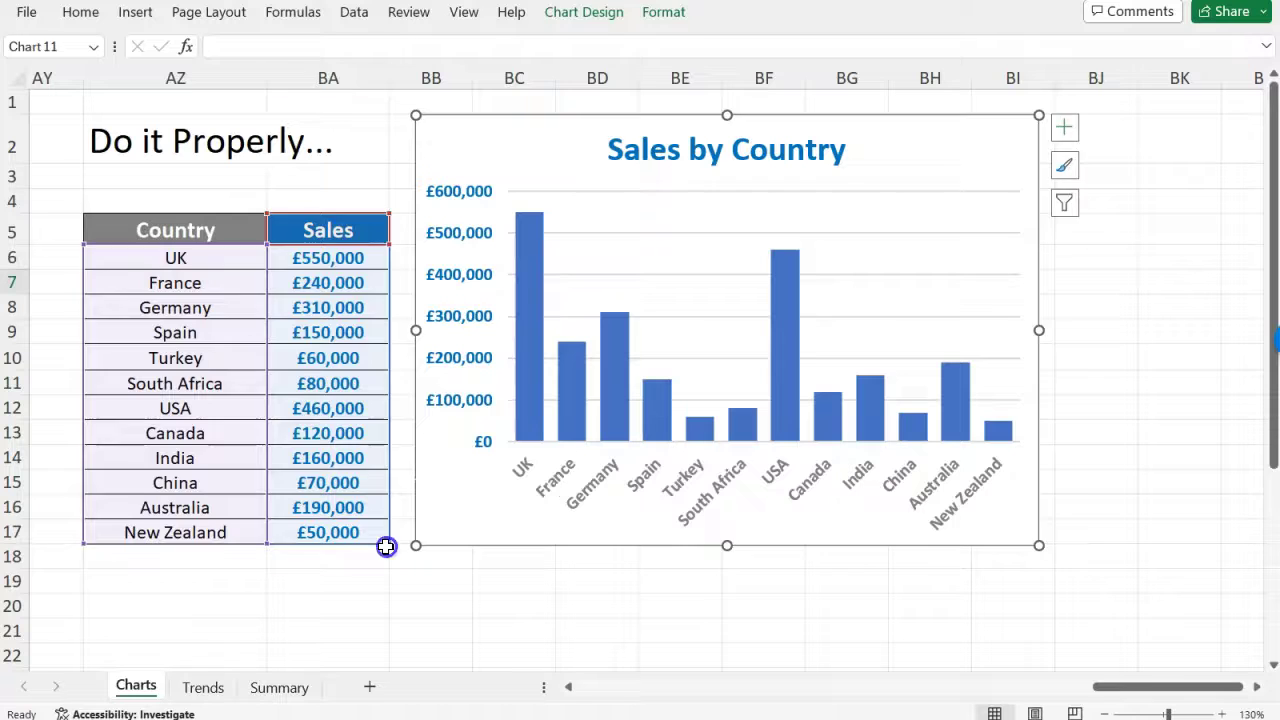
pyautogui.click(190, 230)
pyautogui.moveTo(190, 230); pyautogui.dragTo(334, 532)
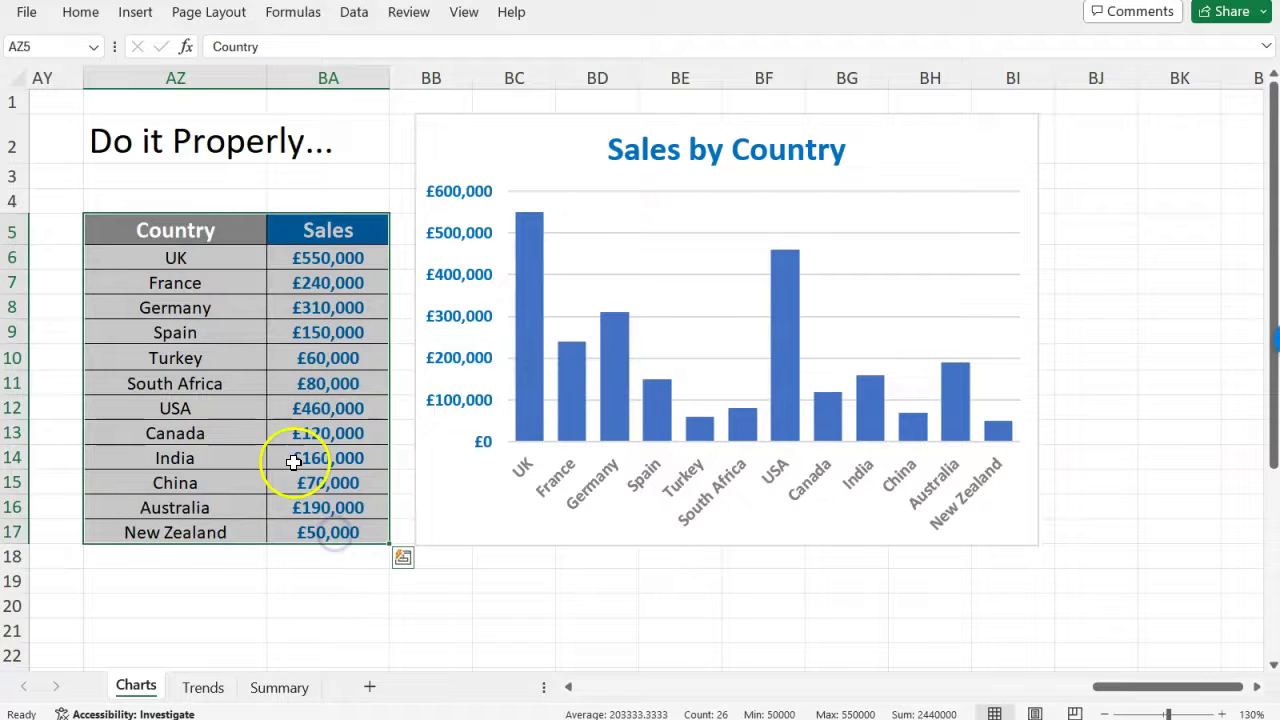
# - Format AZ5:BA17 as a table in a medium blue style with a header row
pyautogui.click(79, 12)
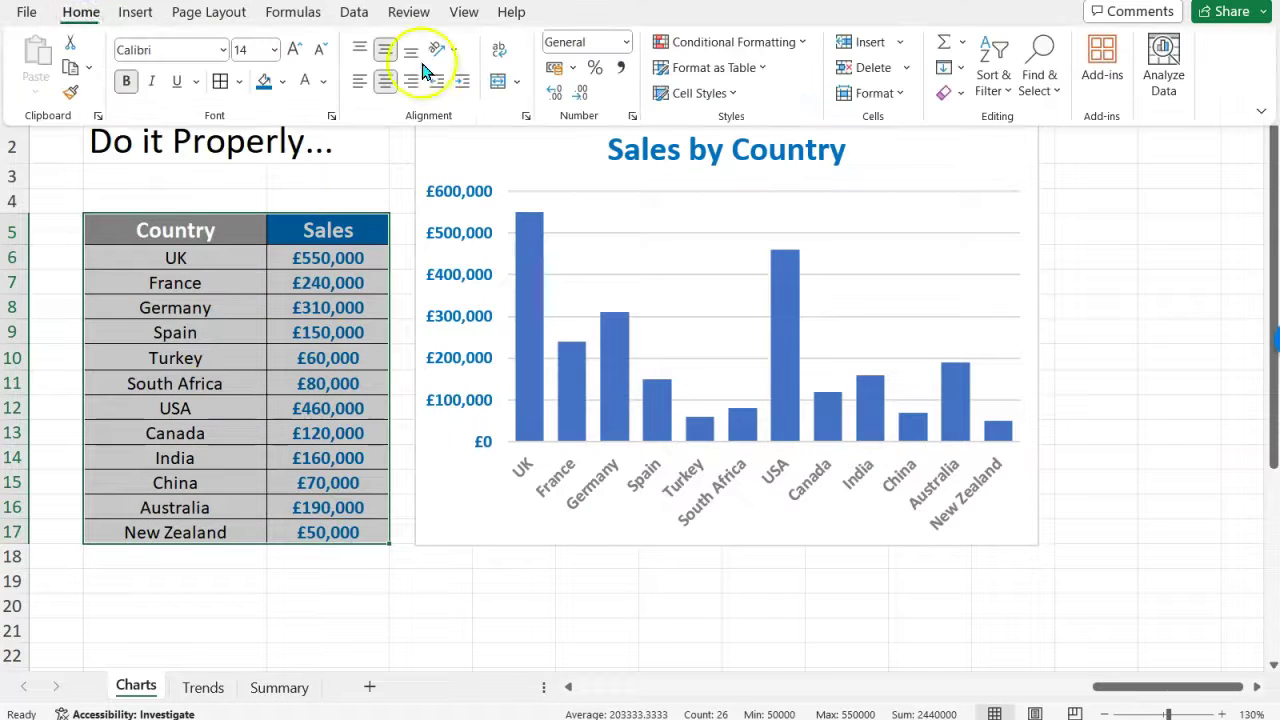
pyautogui.click(712, 67)
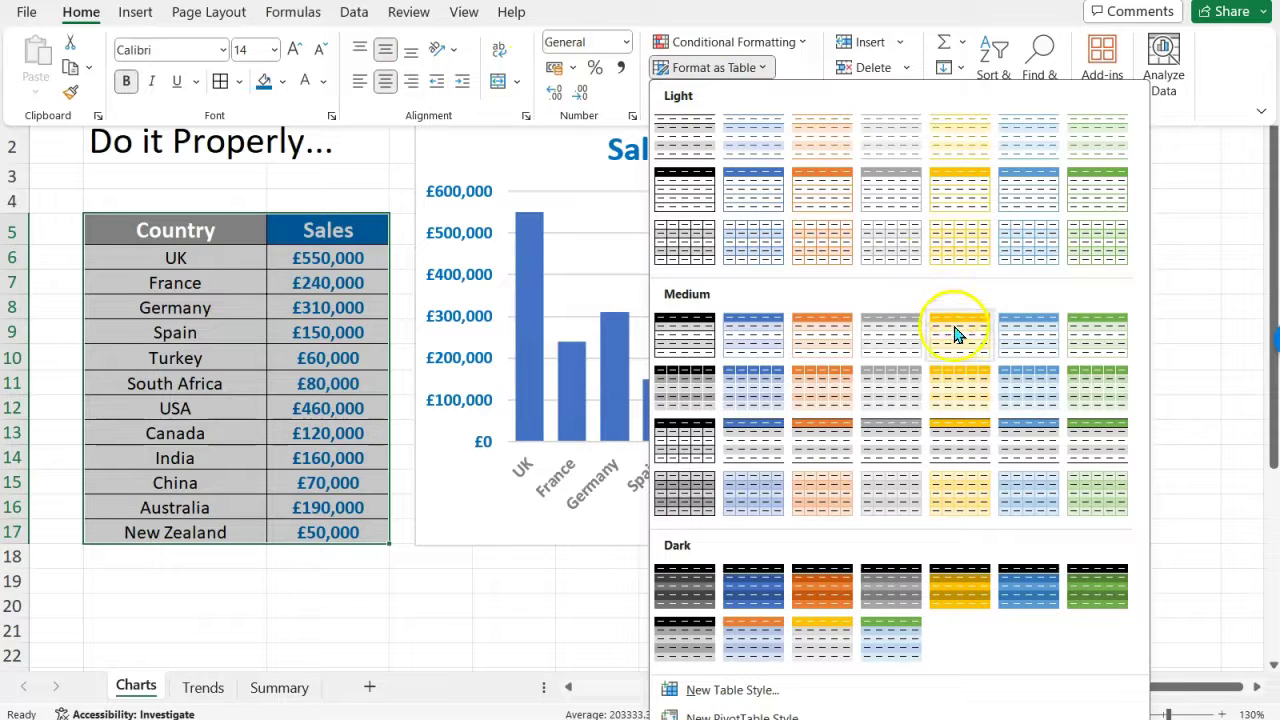
pyautogui.click(1030, 398)
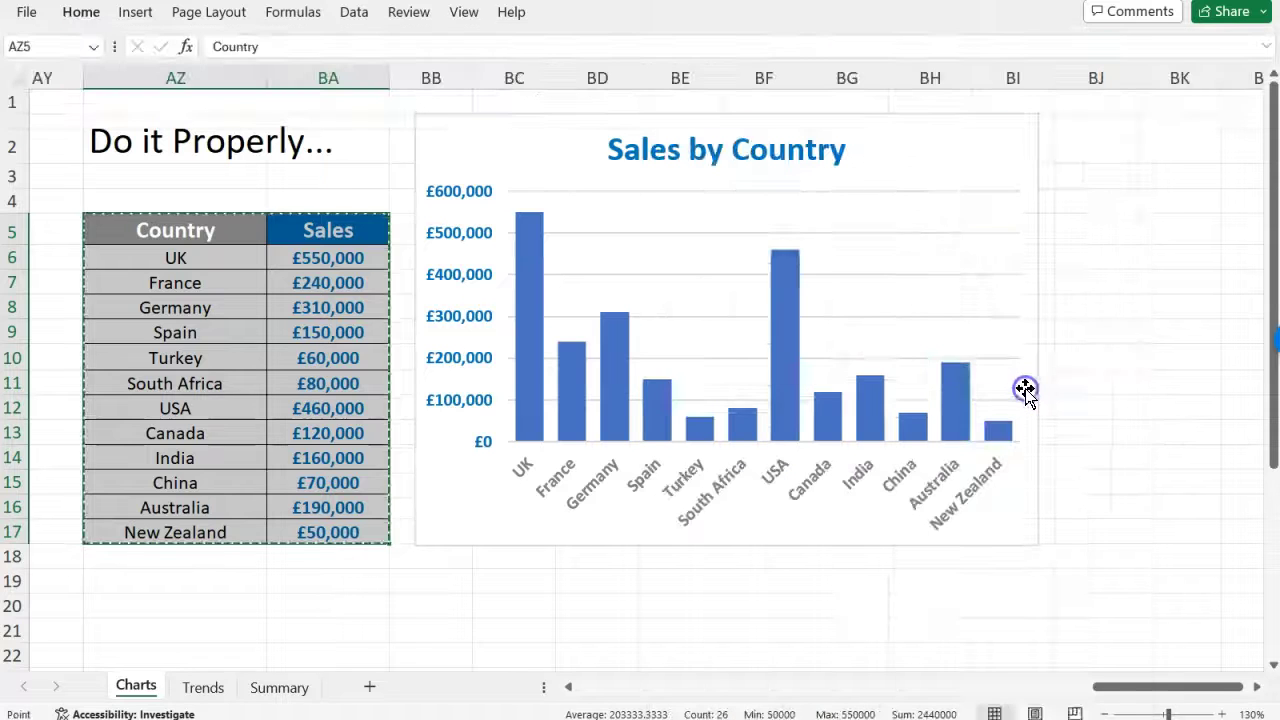
pyautogui.click(820, 343)
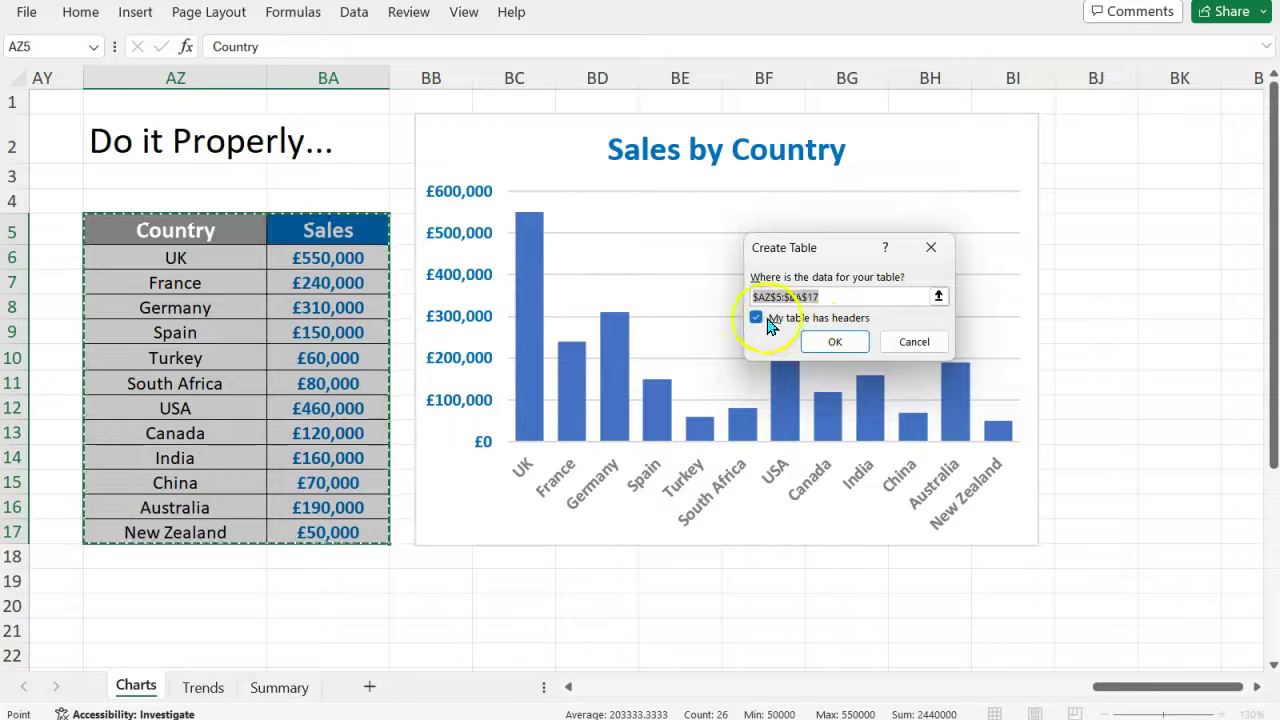
pyautogui.click(838, 342)
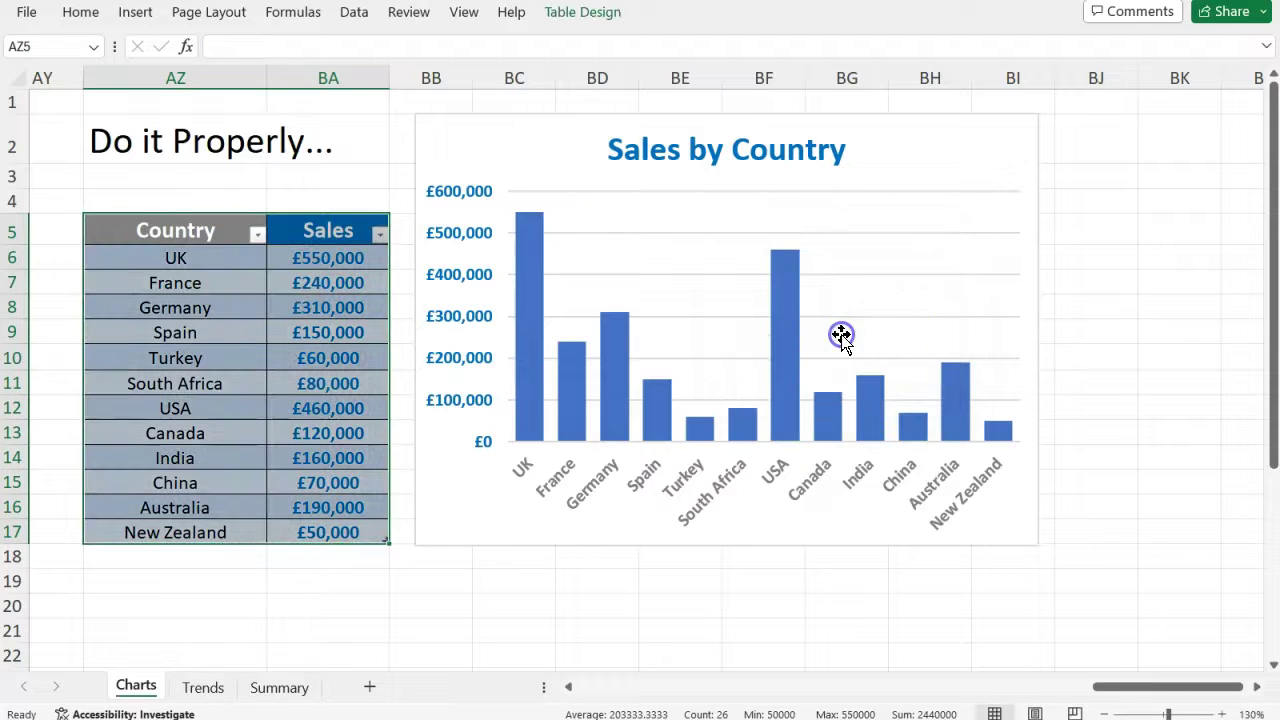
pyautogui.click(303, 340)
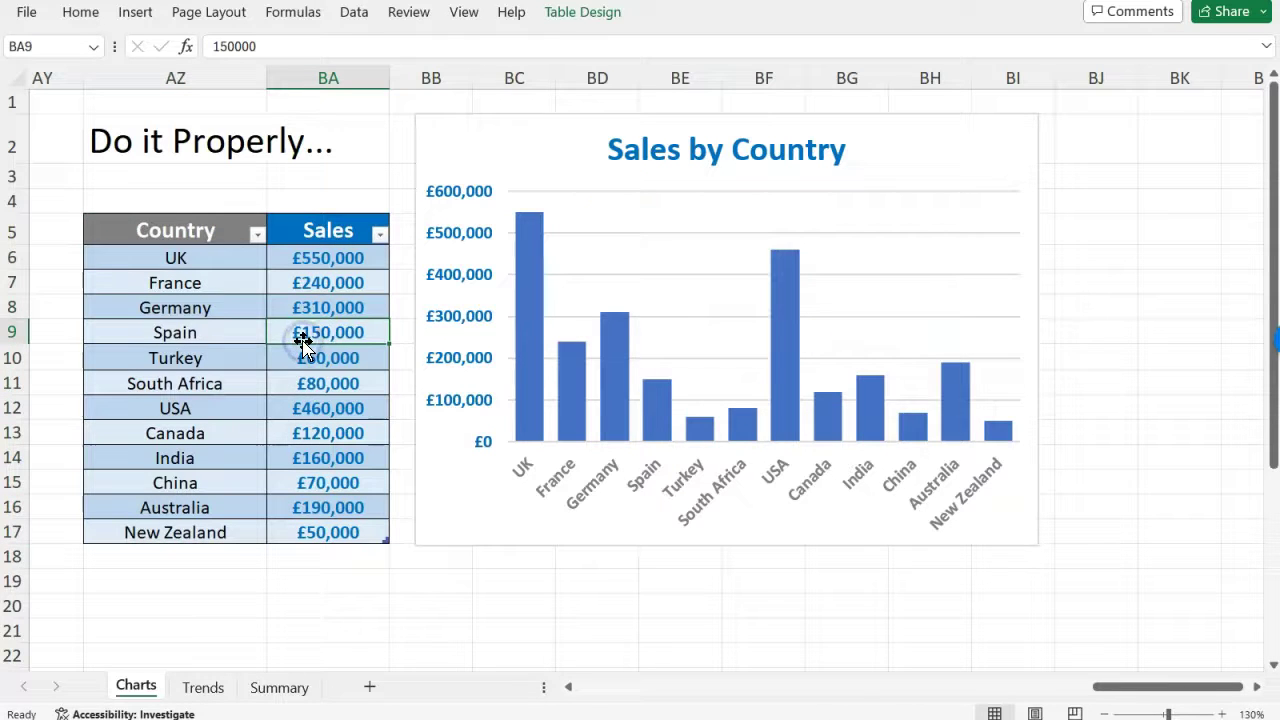
pyautogui.moveTo(209, 257); pyautogui.dragTo(326, 531)
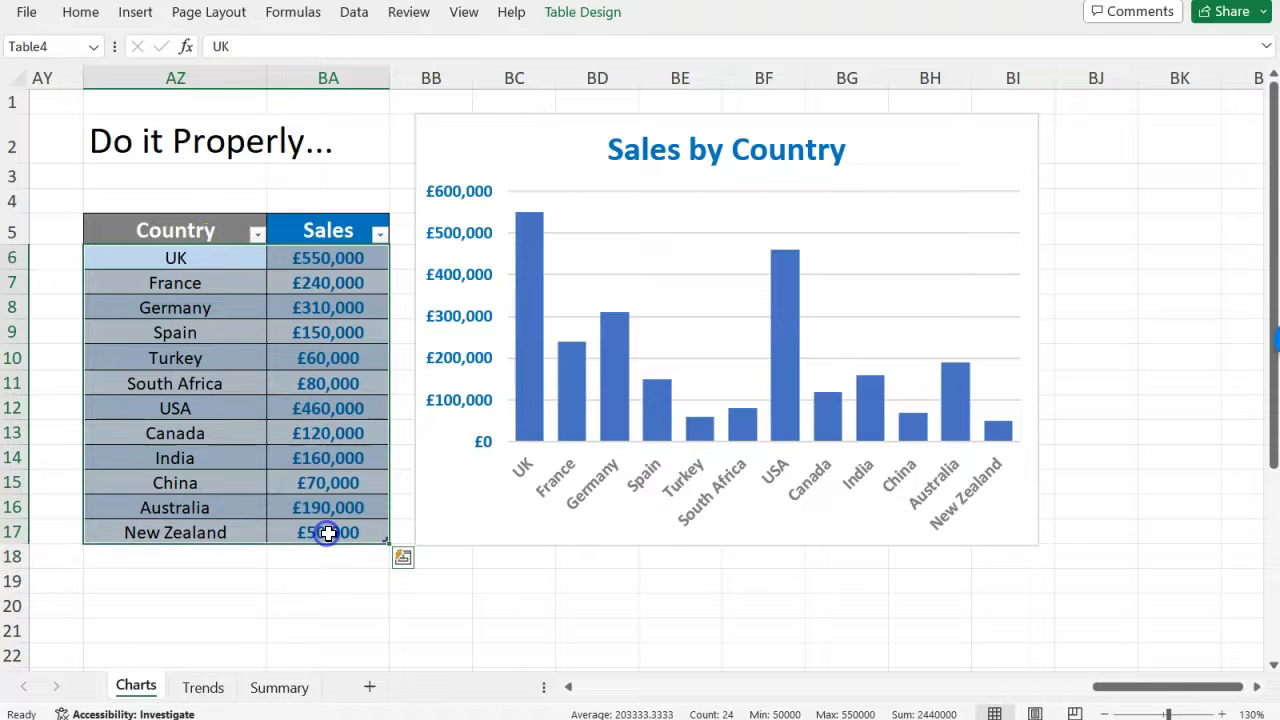
pyautogui.click(261, 343)
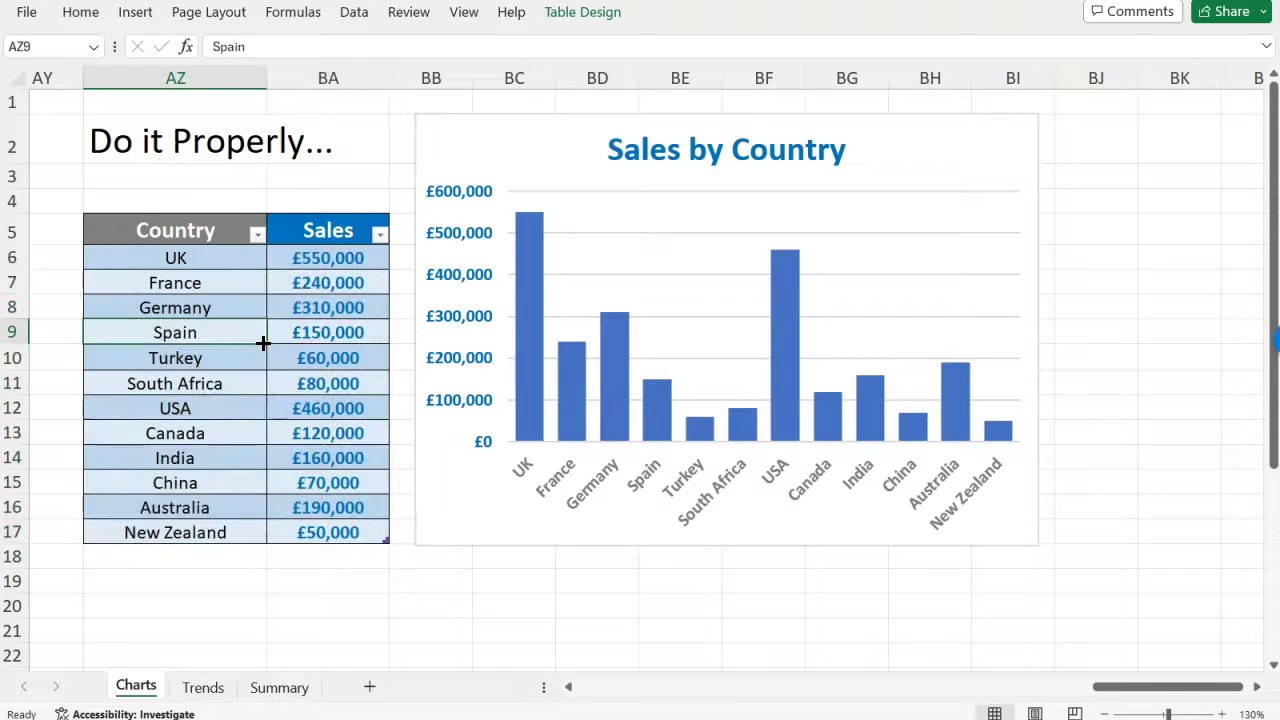
pyautogui.click(214, 555)
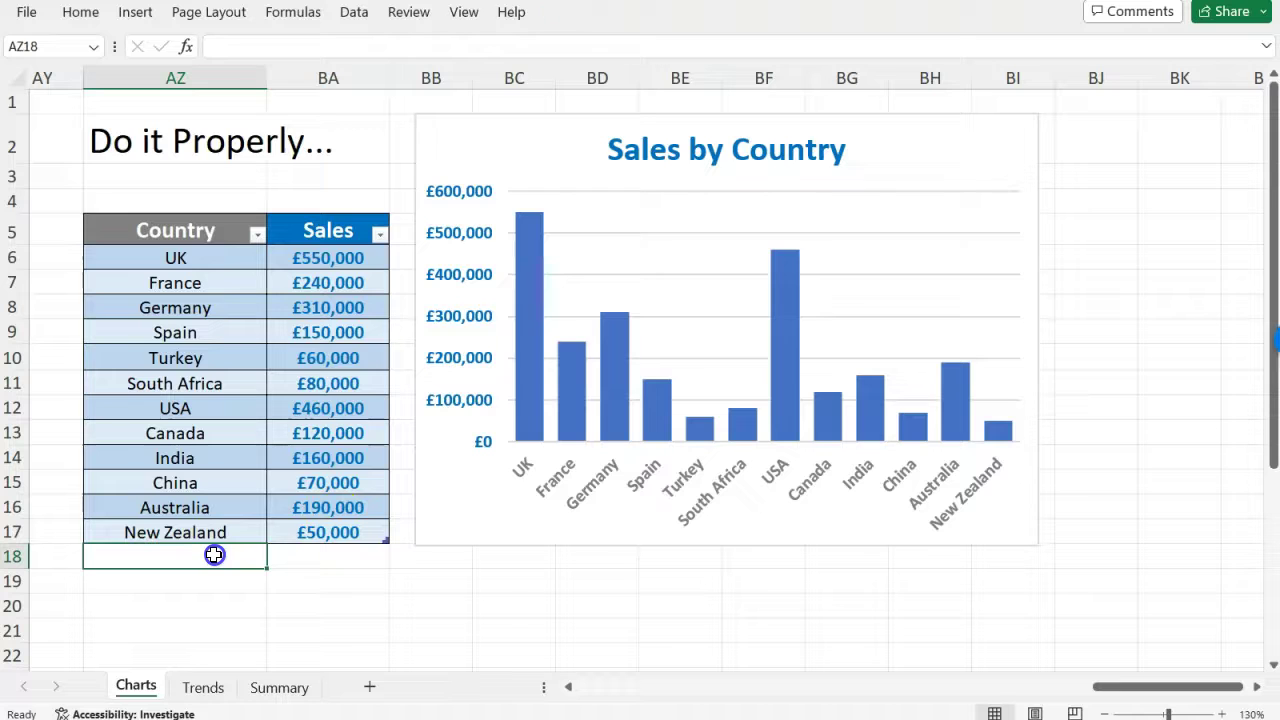
pyautogui.click(949, 124)
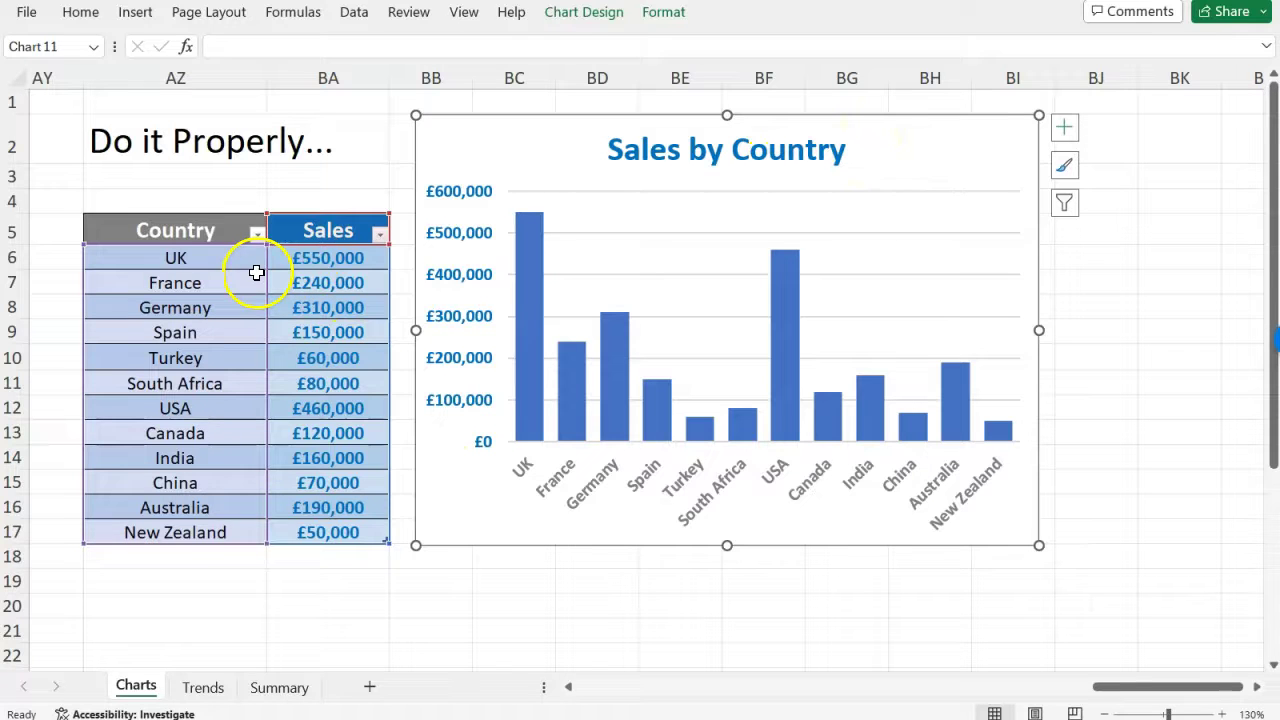
pyautogui.click(221, 558)
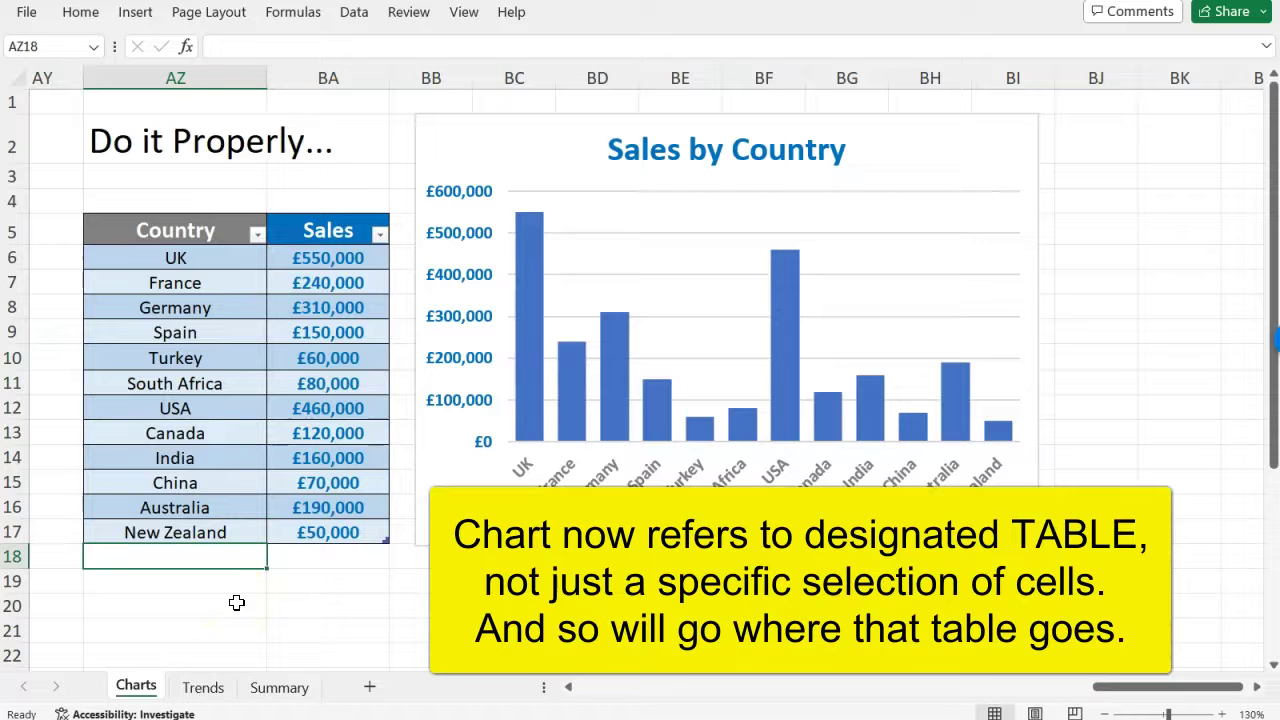
# - Enter Italy as a new country row in the table and check that the chart picks up the label
pyautogui.write('Italy')
pyautogui.press('Return')
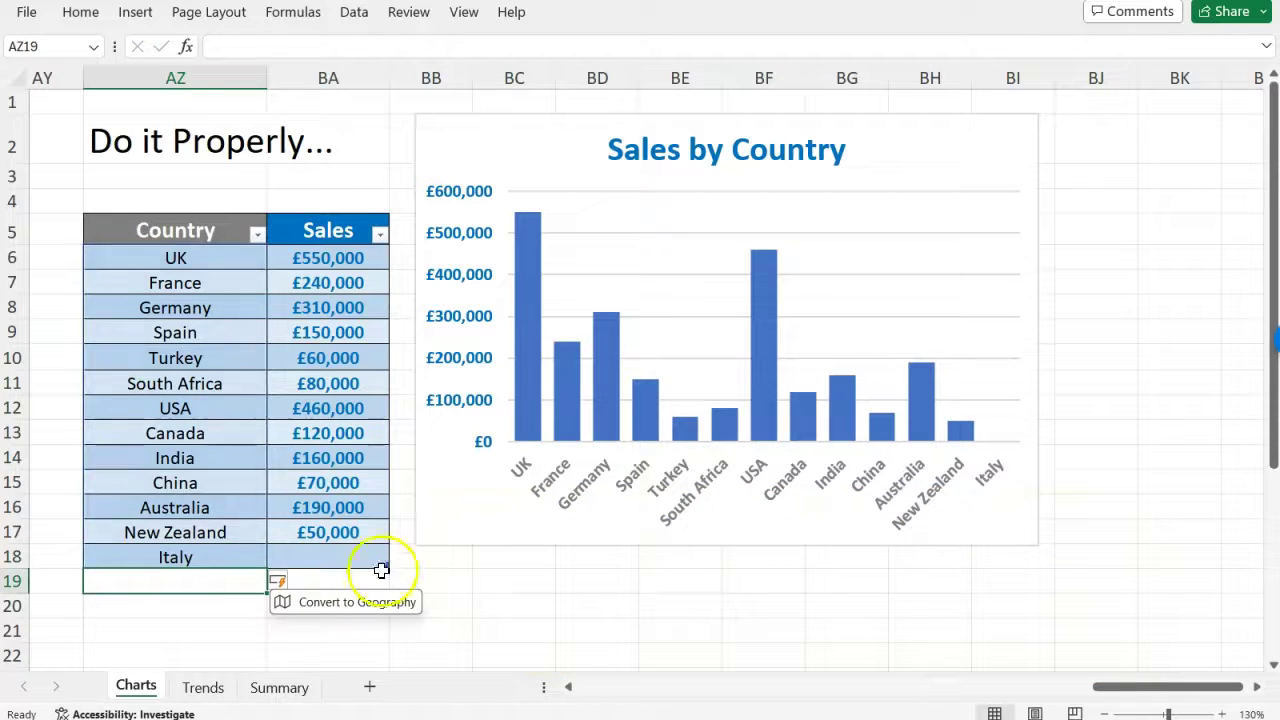
pyautogui.click(337, 553)
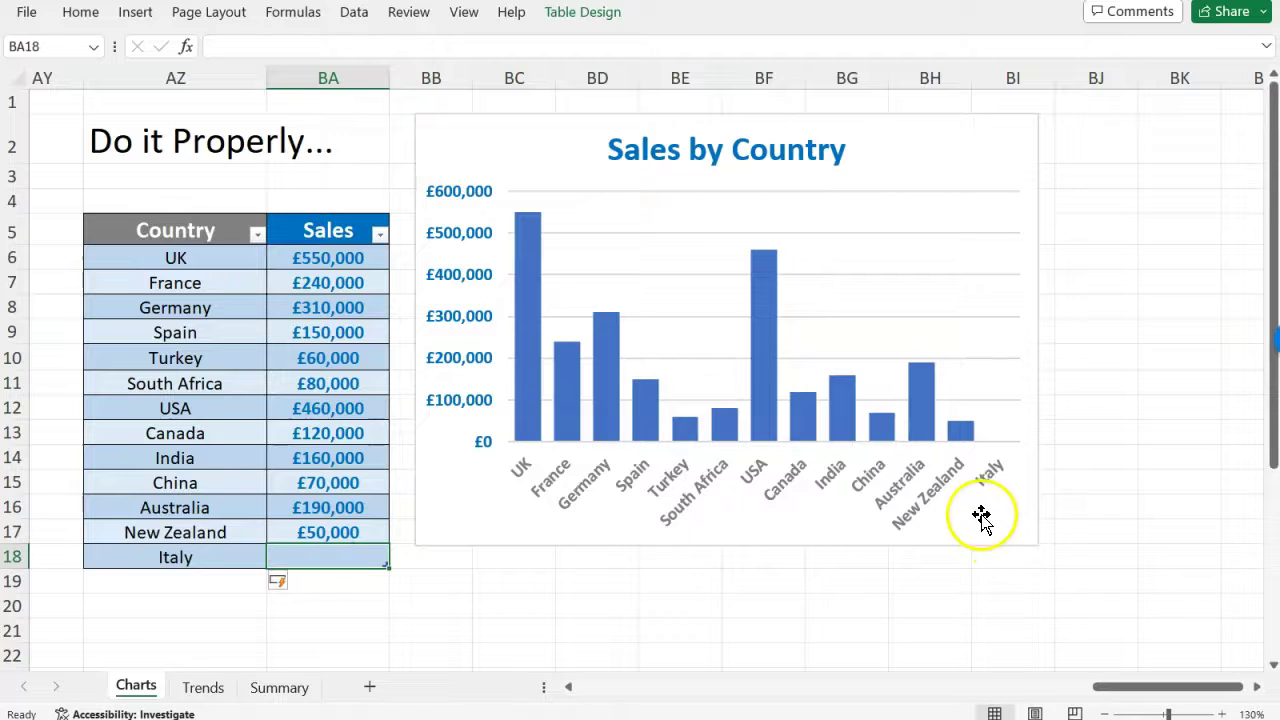
pyautogui.click(996, 452)
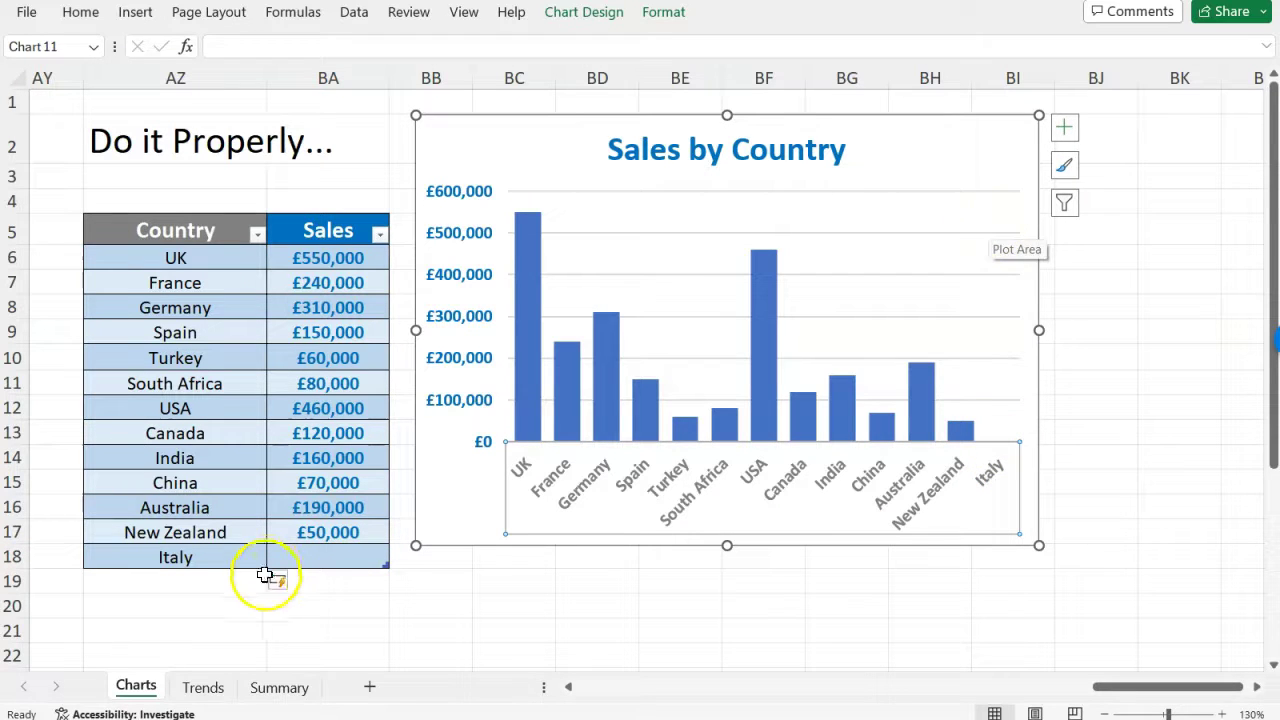
# - Give Italy sales of 60,000 and confirm the Sales by Country chart now includes an Italy bar
pyautogui.click(314, 562)
pyautogui.write('6')
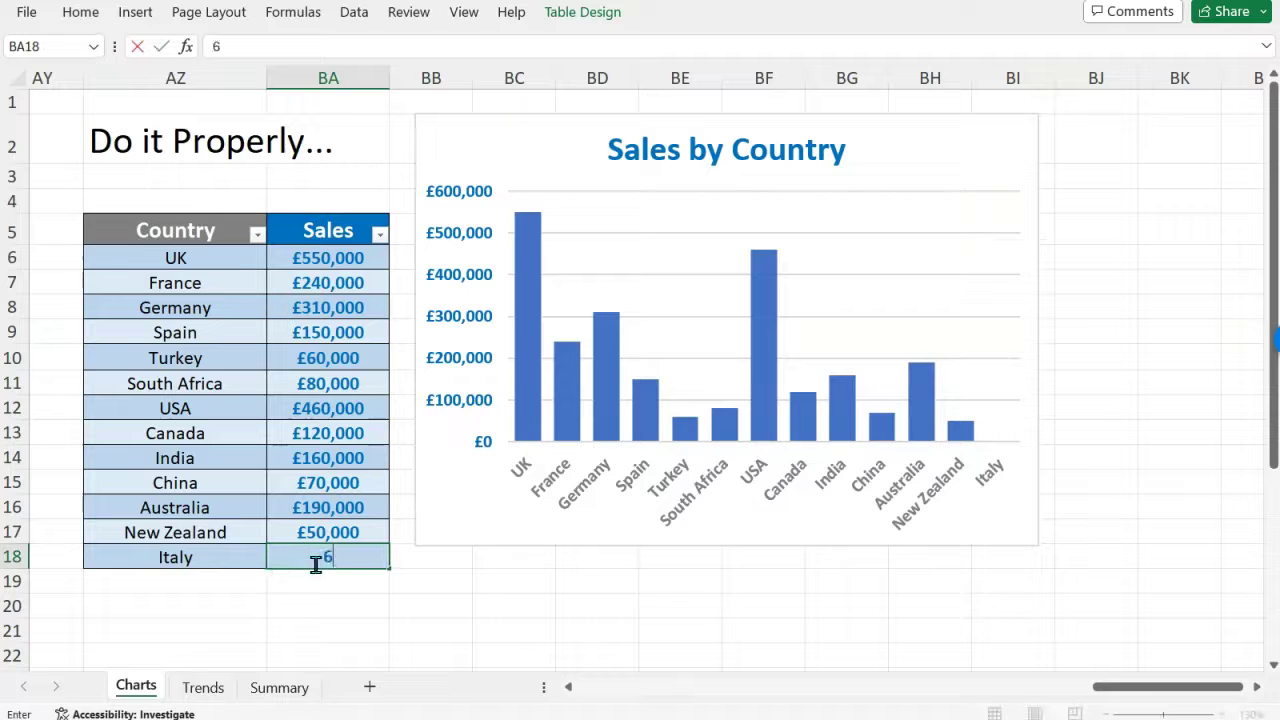
pyautogui.write('0,000')
pyautogui.press('Return')
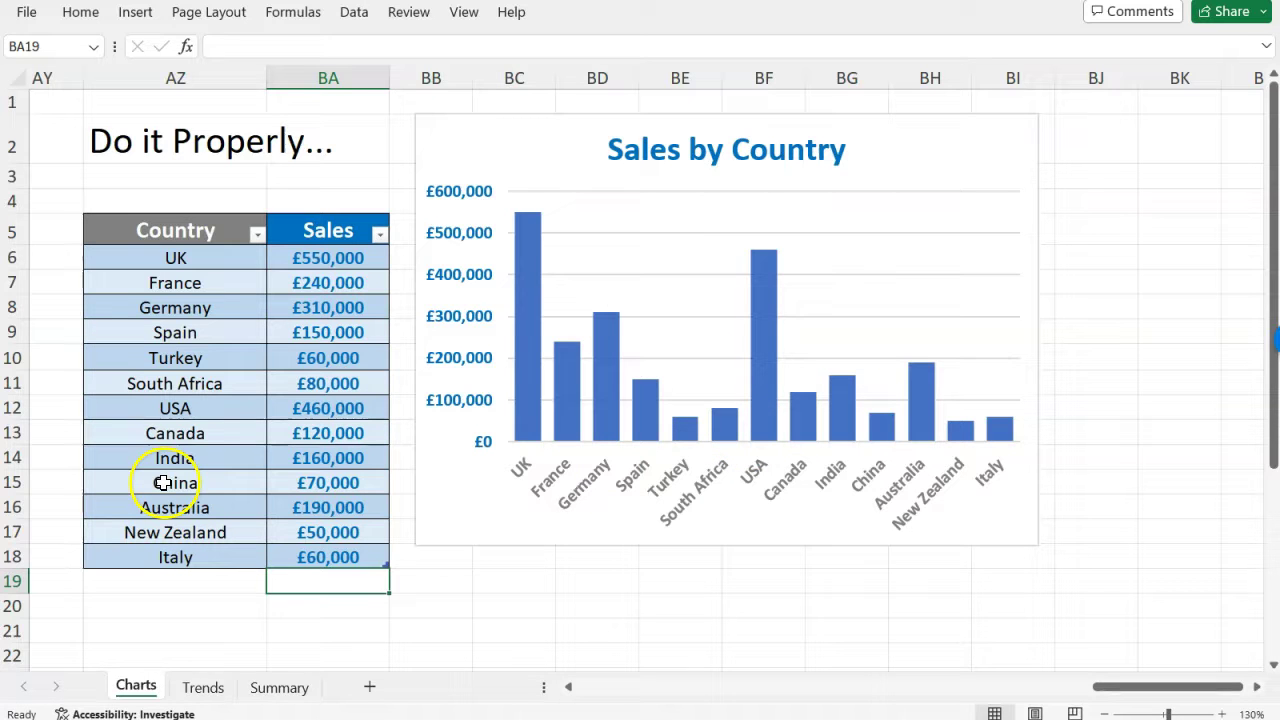
pyautogui.moveTo(165, 455); pyautogui.dragTo(328, 525)
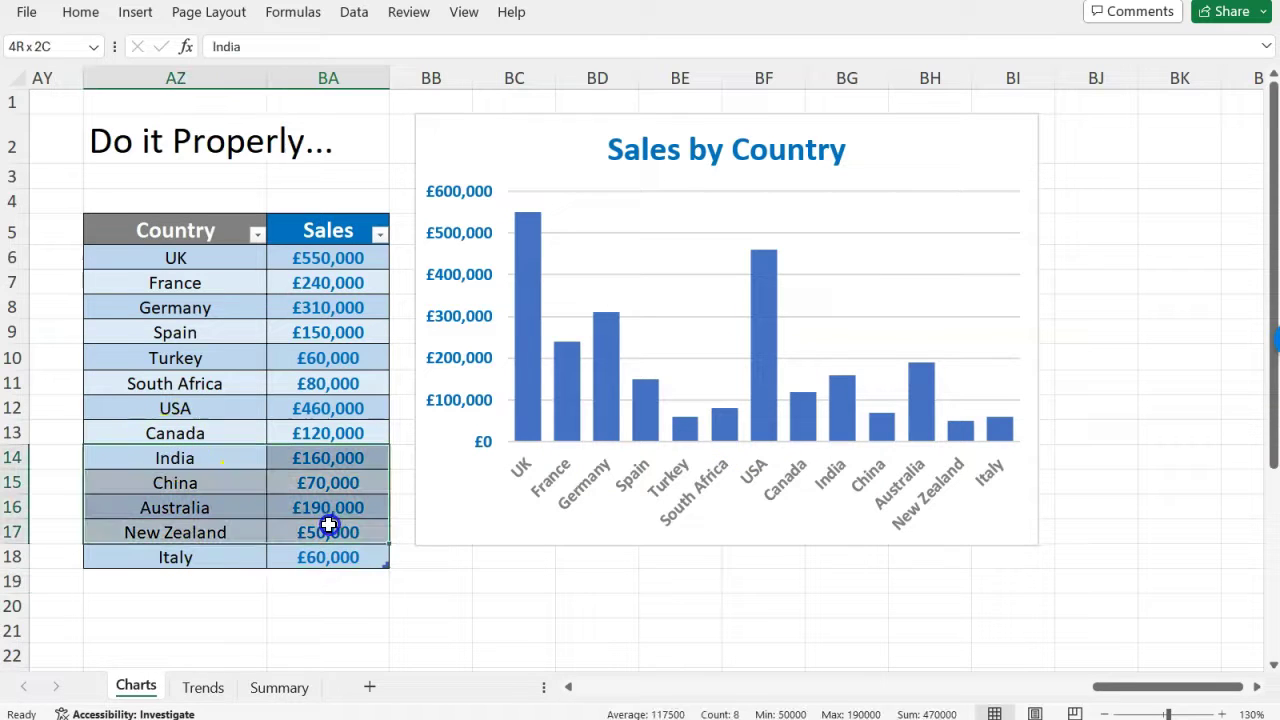
pyautogui.click(214, 585)
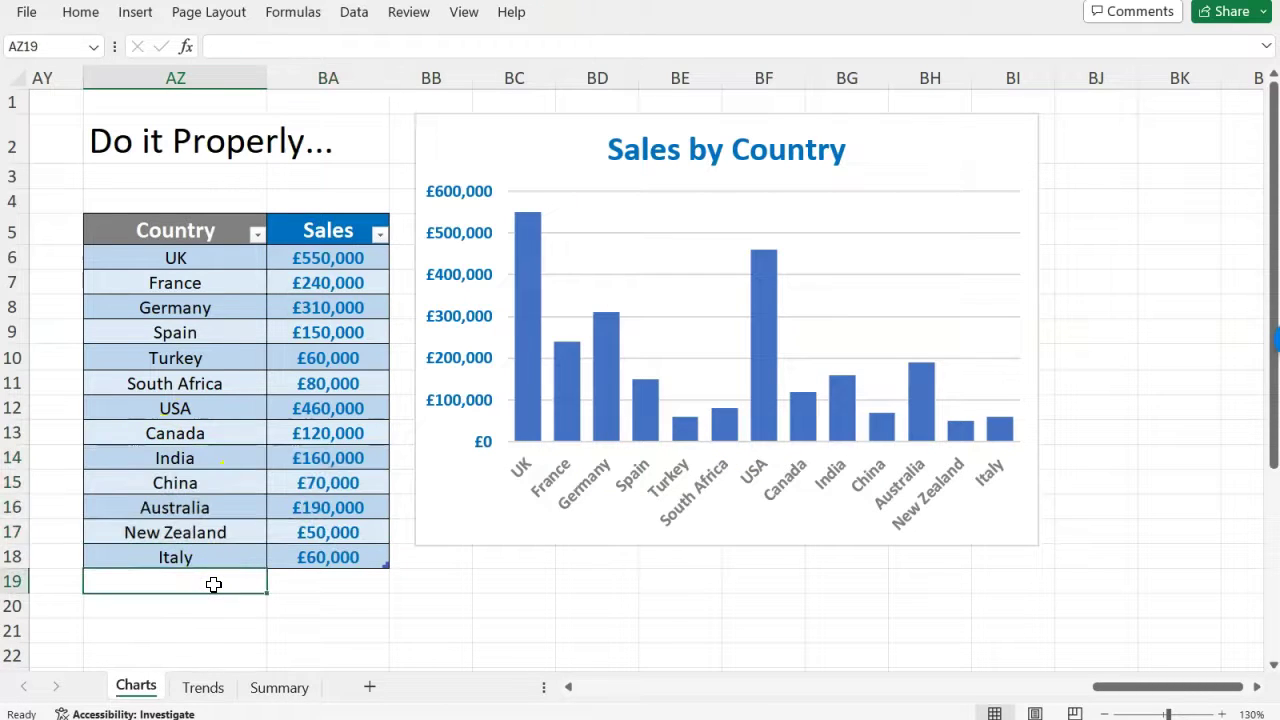
pyautogui.moveTo(214, 585); pyautogui.dragTo(345, 582)
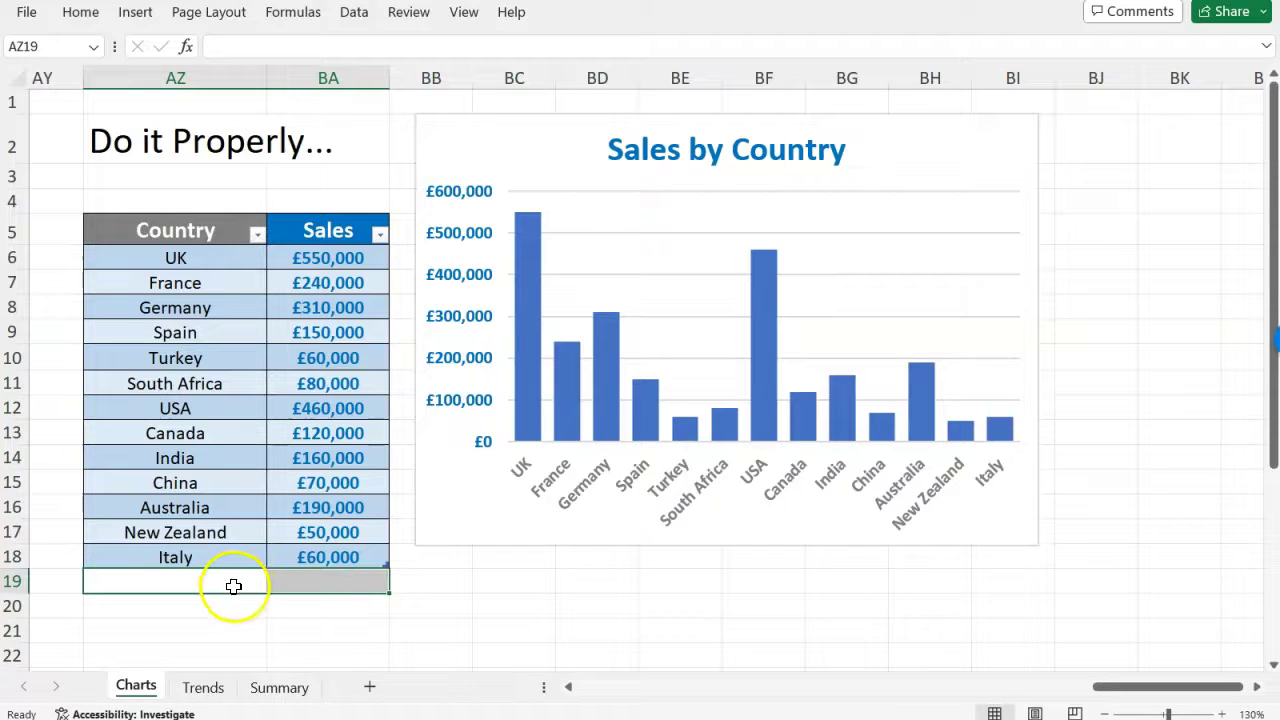
pyautogui.click(1018, 511)
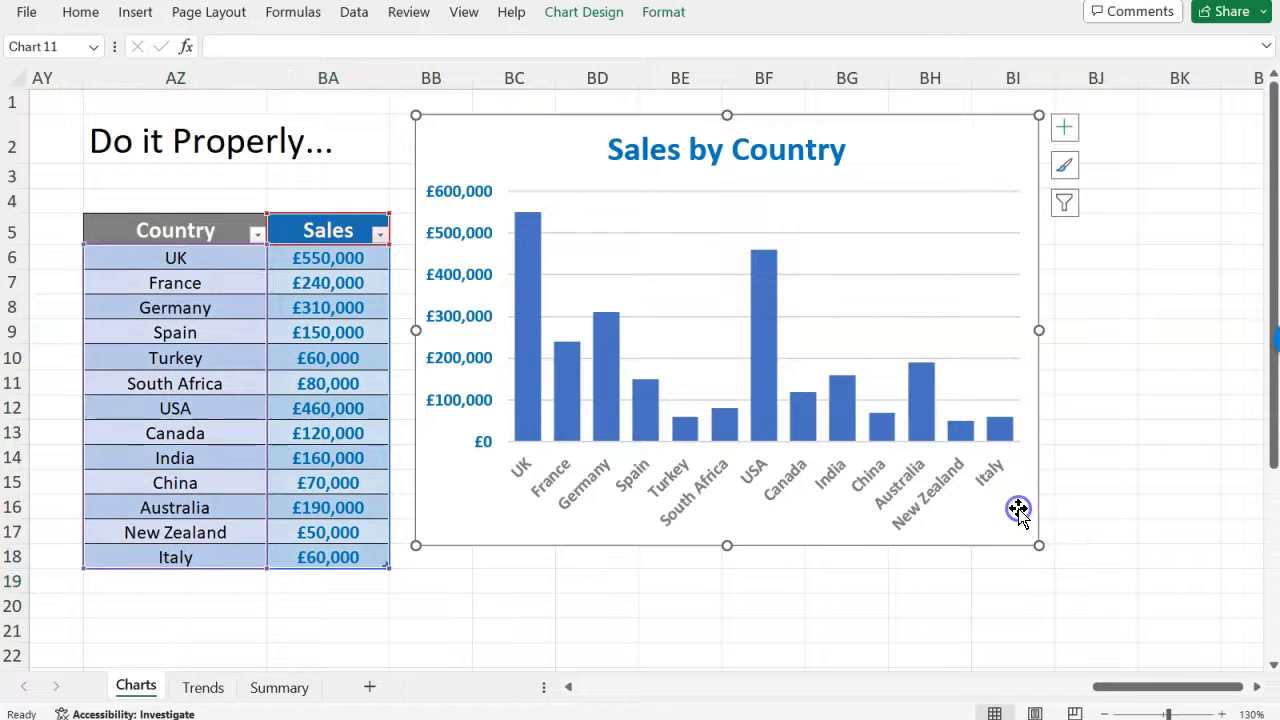